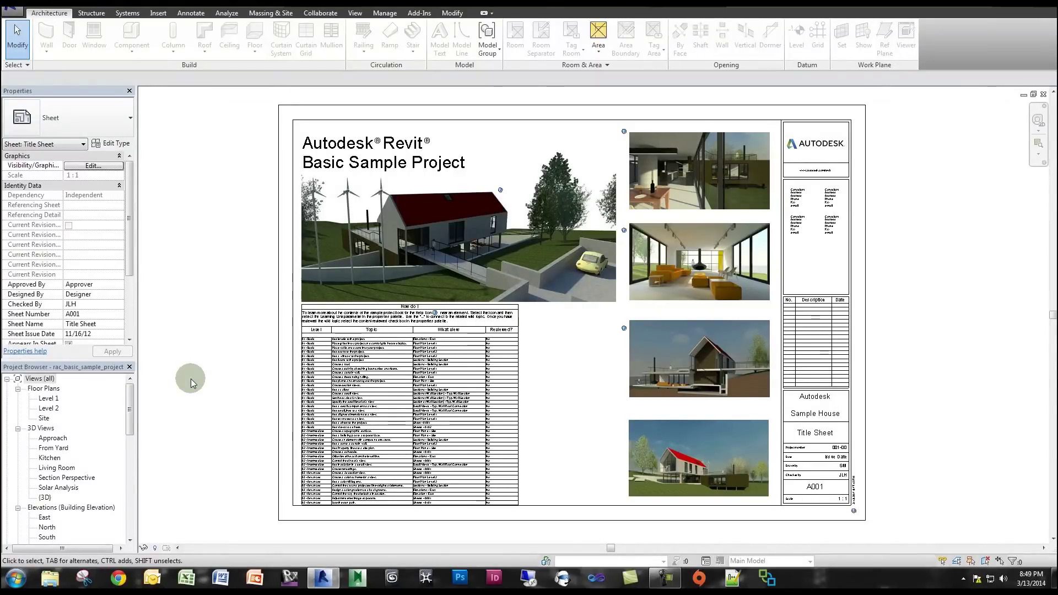
drag(131, 398, 133, 396)
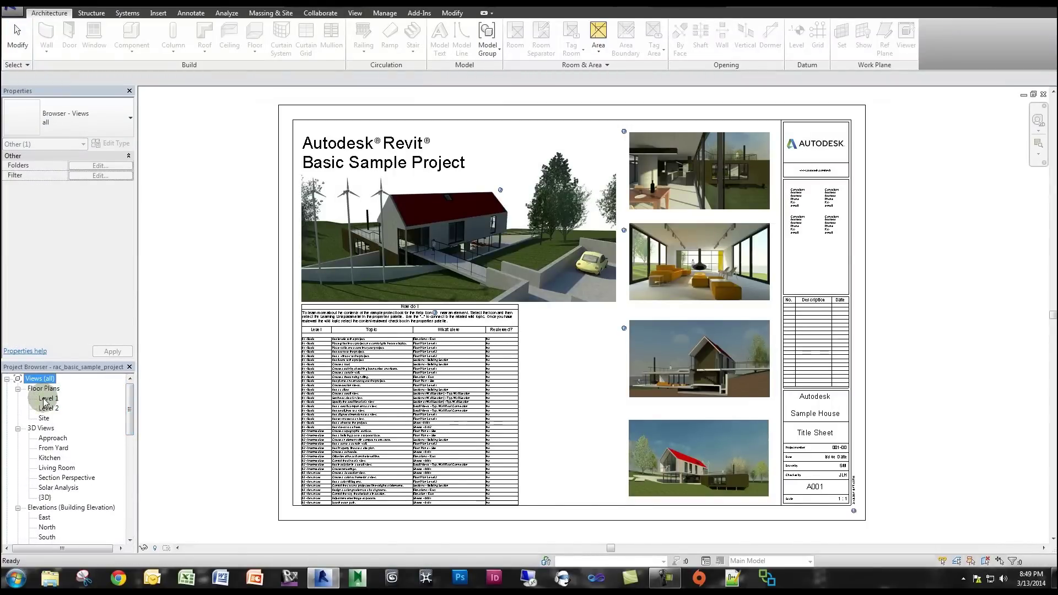
Switch between the Level 1 and Level 2 floor plans, ending on Level 1
double_click(46, 398)
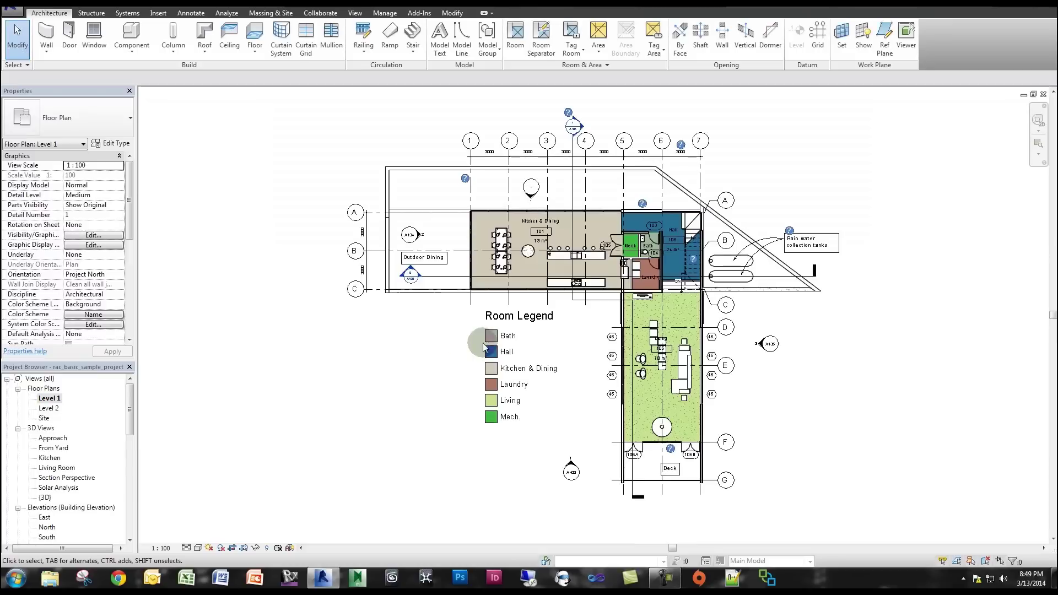
double_click(49, 409)
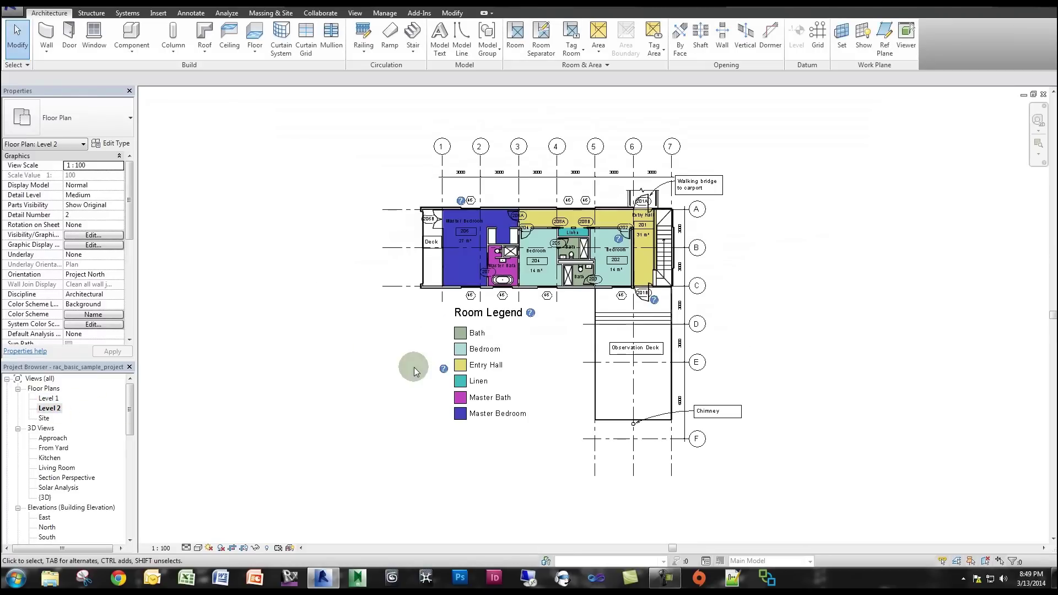
double_click(48, 399)
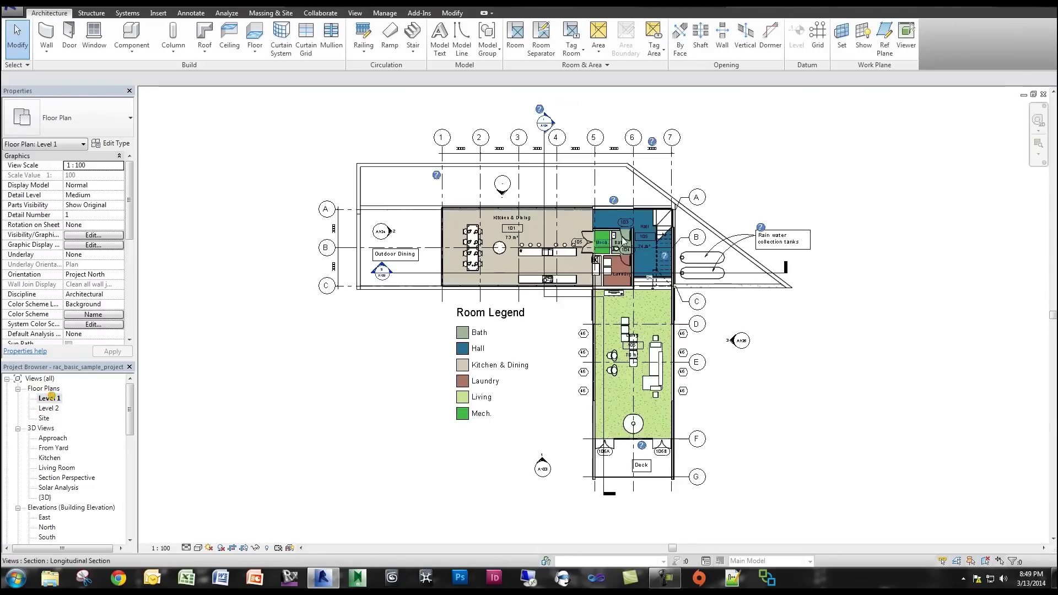
scroll(541, 115, up, 2)
scroll(526, 133, up, 5)
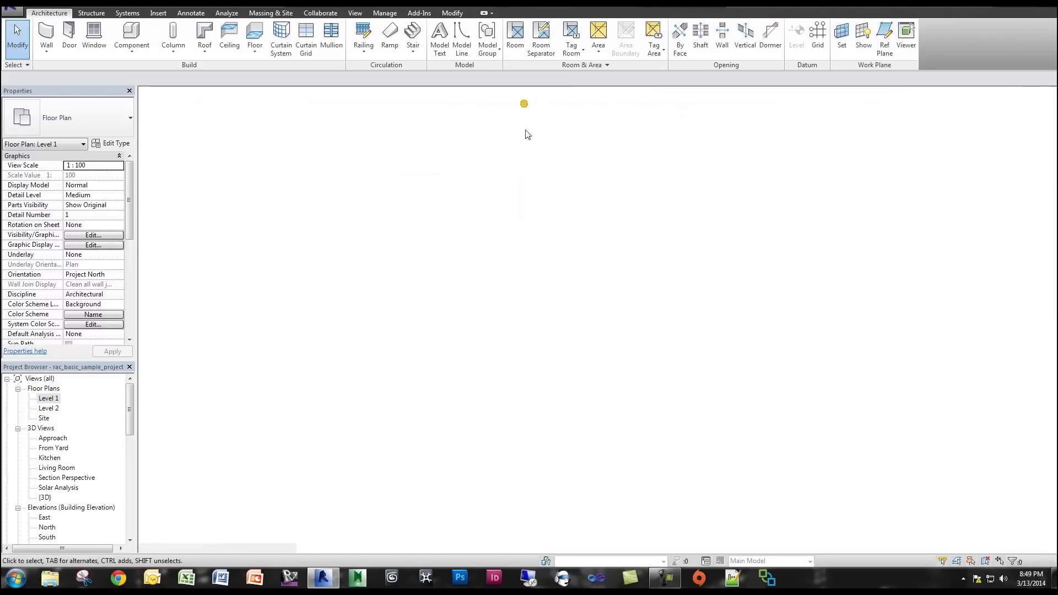
Pan across the building section of the house, then return to the Level 1 plan
double_click(526, 134)
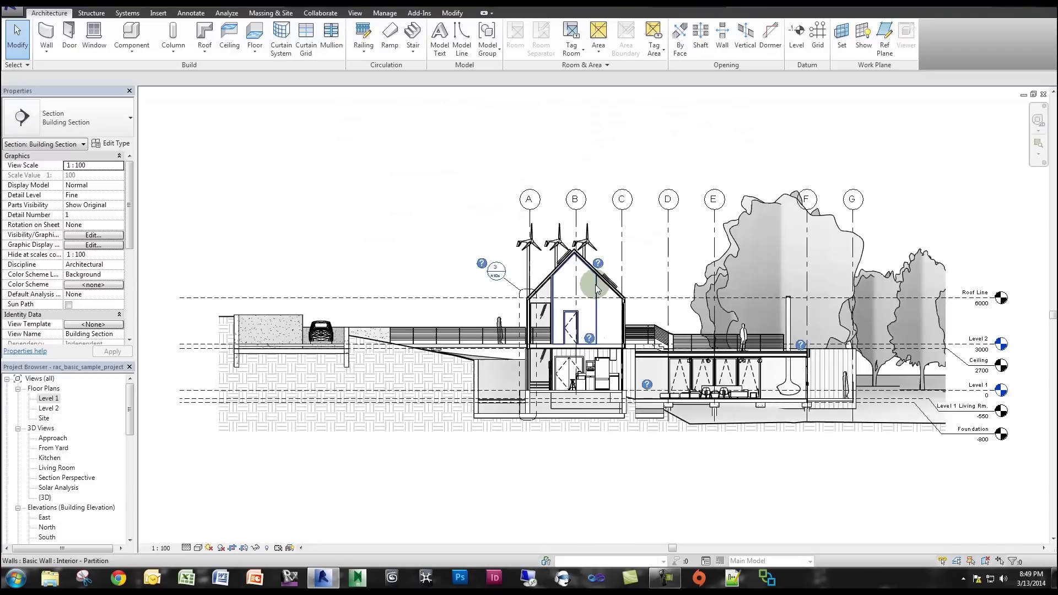
scroll(632, 351, up, 2)
scroll(637, 355, up, 1)
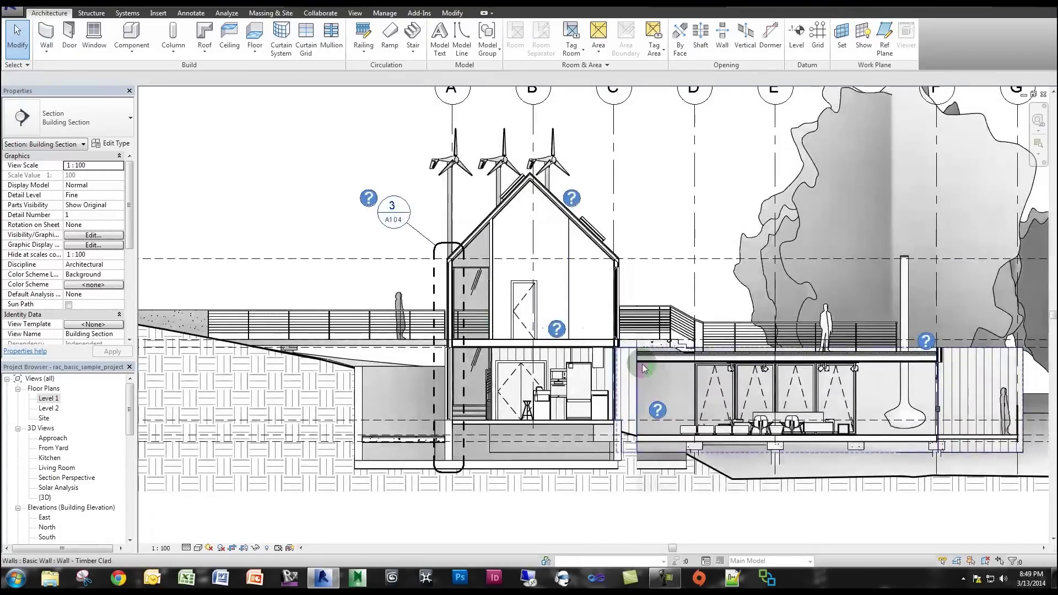
middle_drag(629, 370, 592, 370)
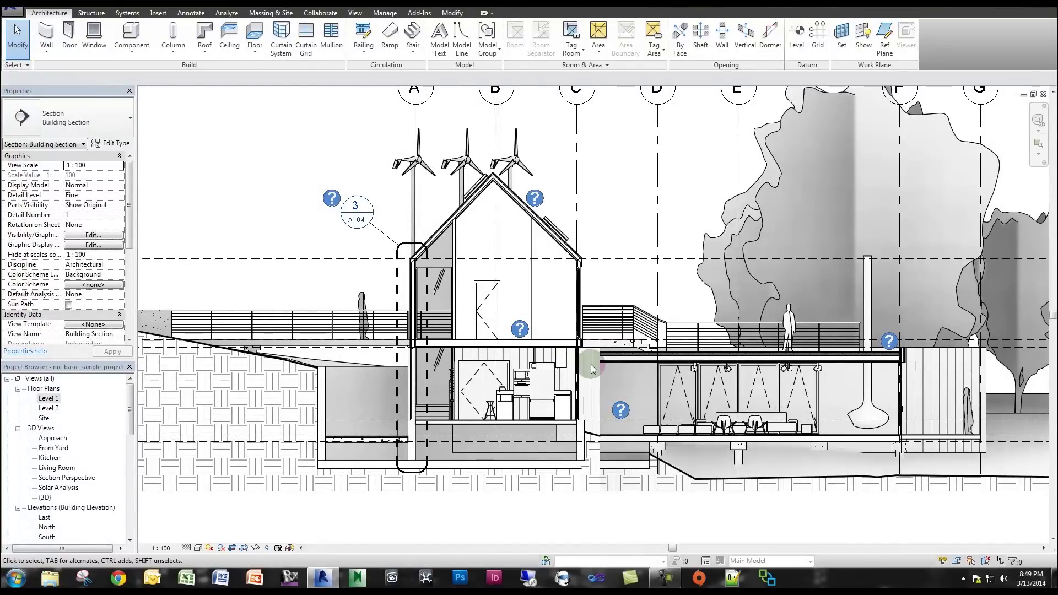
middle_drag(592, 369, 524, 369)
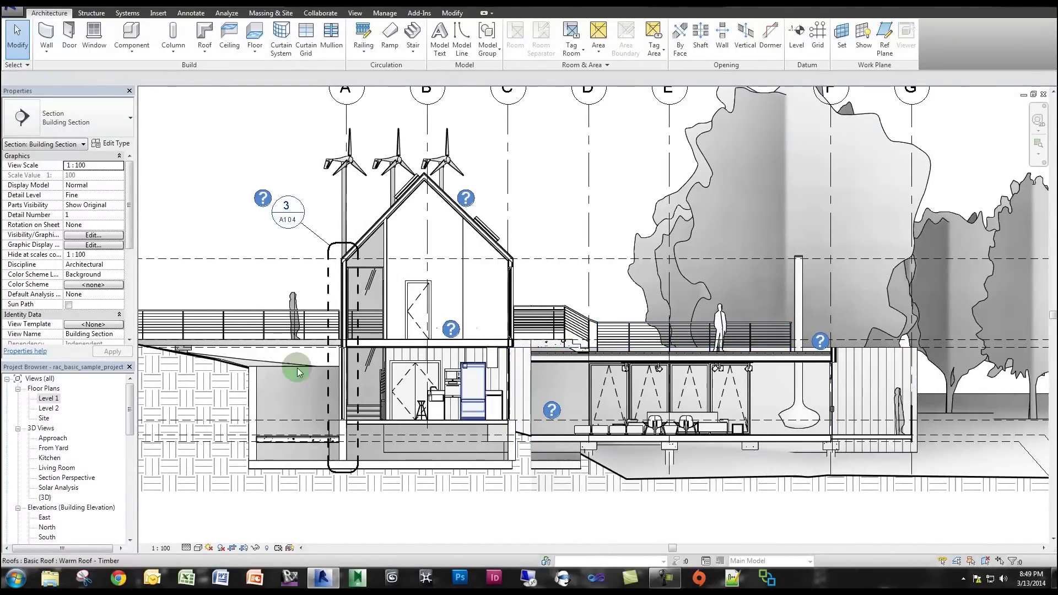
double_click(48, 399)
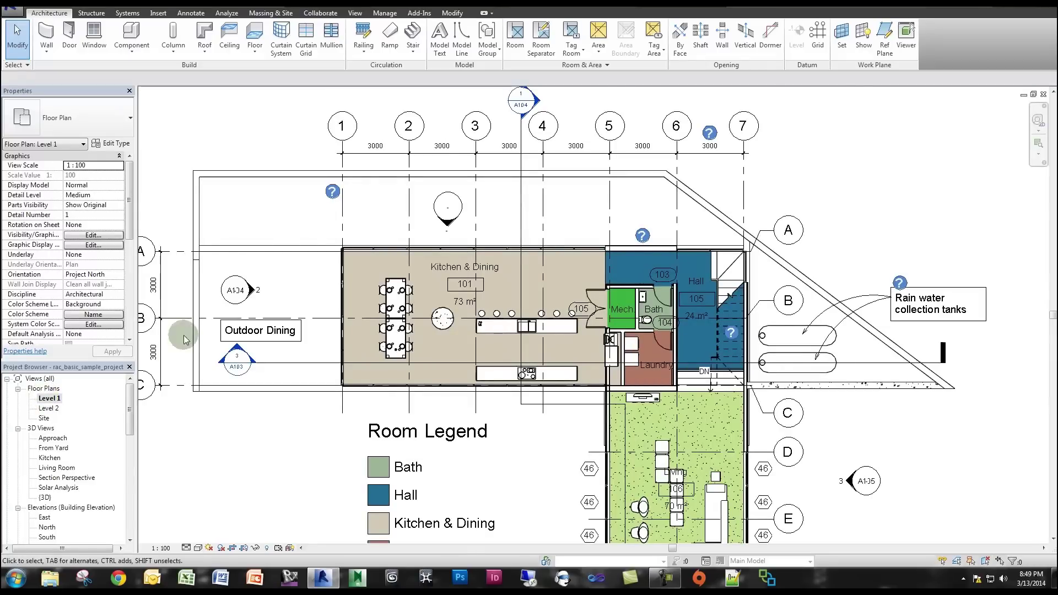
scroll(183, 335, down, 3)
middle_drag(220, 378, 329, 261)
drag(132, 411, 131, 513)
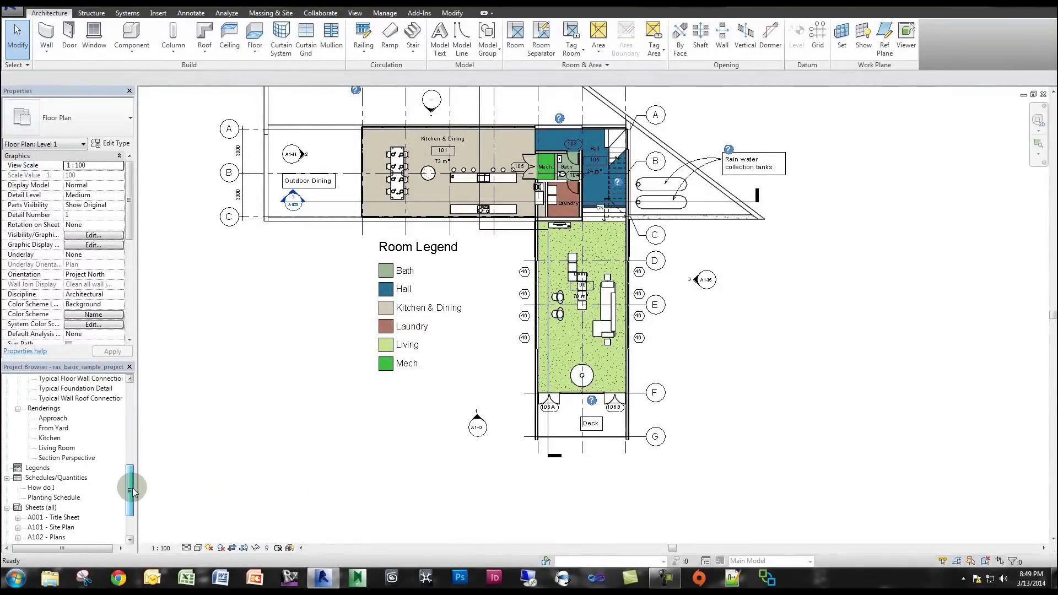
click(38, 449)
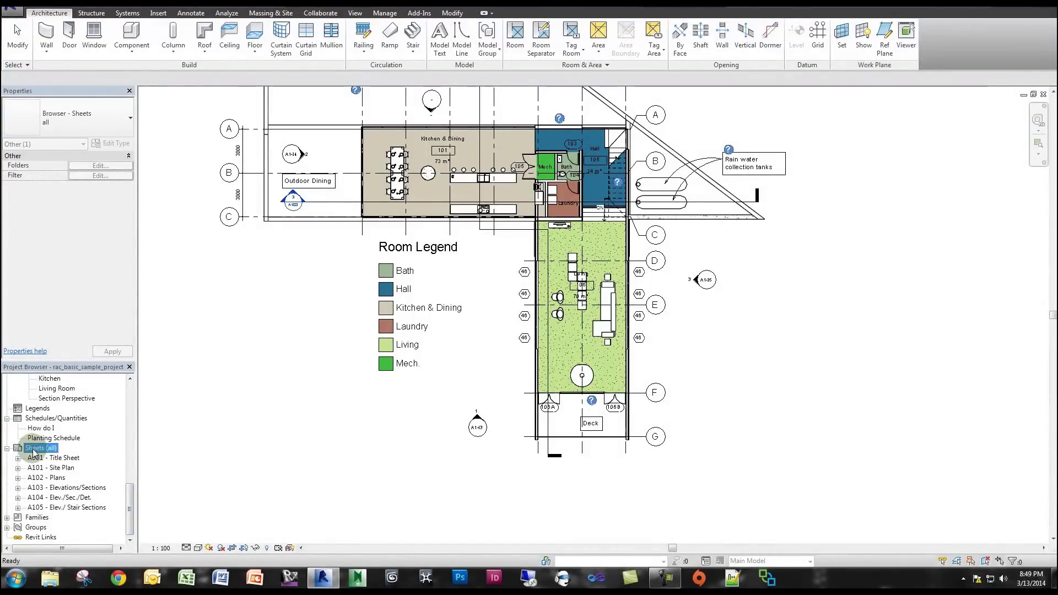
click(42, 460)
right_click(42, 460)
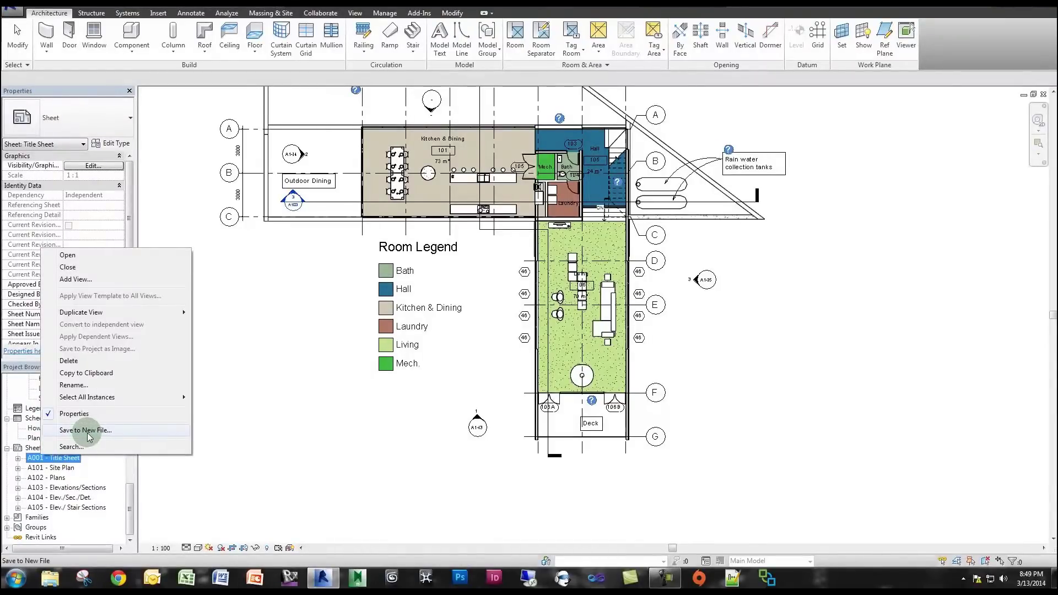
click(267, 441)
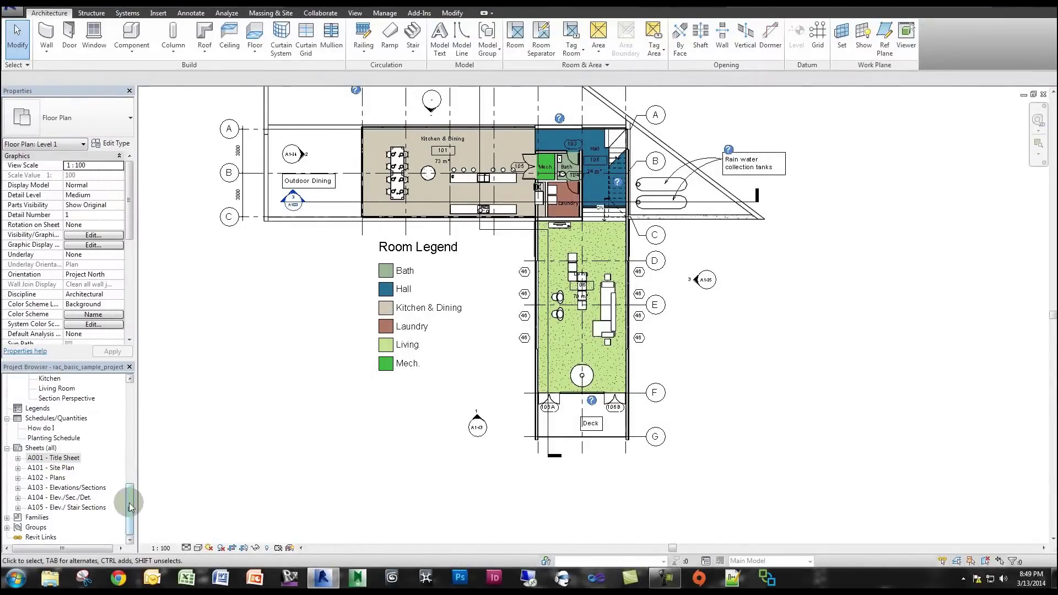
drag(130, 499, 131, 423)
double_click(45, 438)
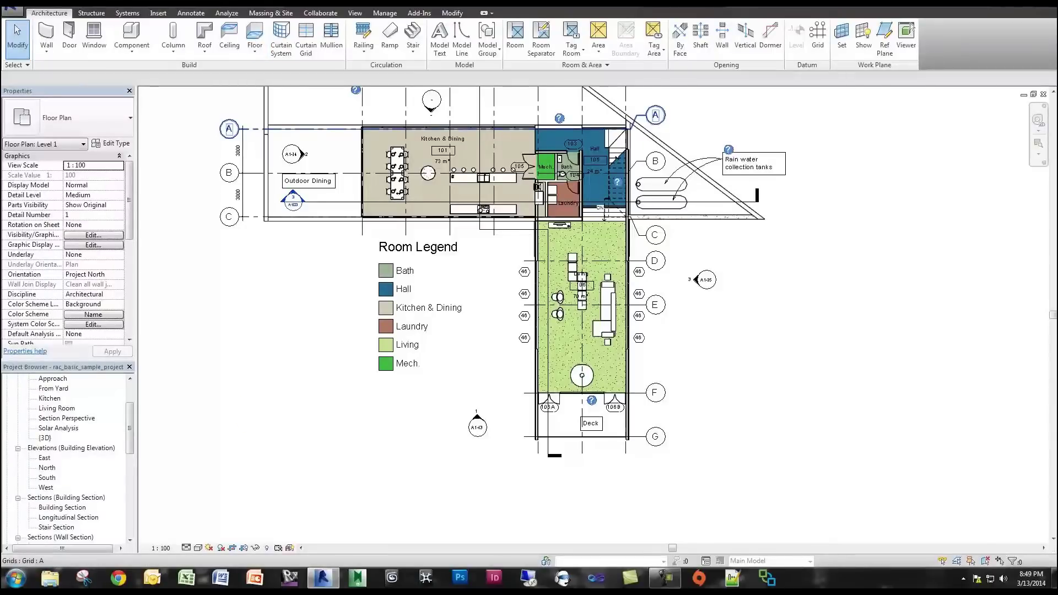
Turn on the Mass and Parts categories in the 3D view's Visibility/Graphic Overrides (VG)
mouse_move(282, 204)
shift+middle_down()
mouse_move(848, 254)
mouse_move(687, 262)
shift+middle_up()
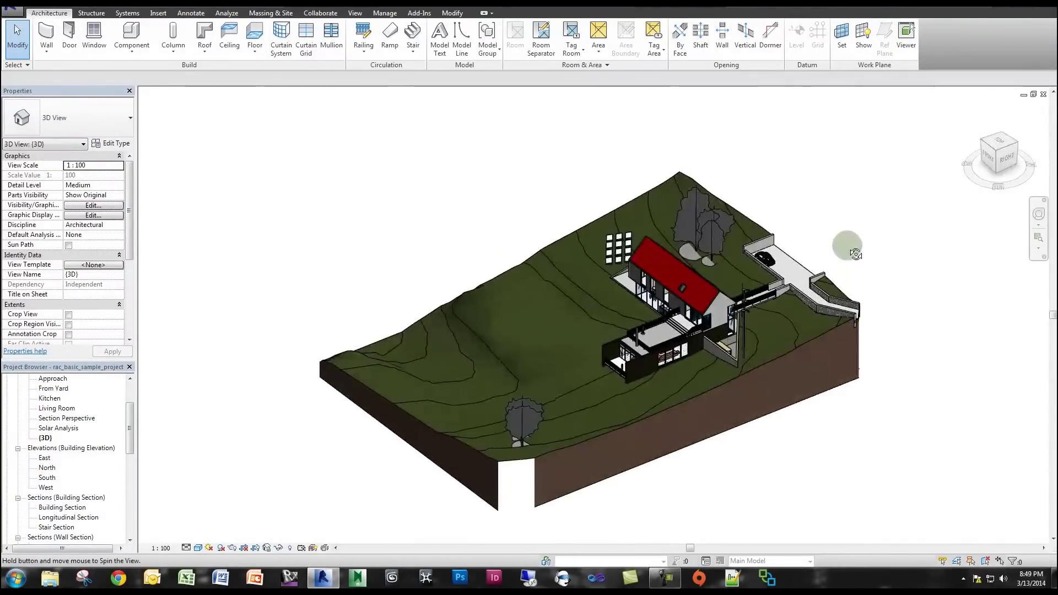
key(v)
key(g)
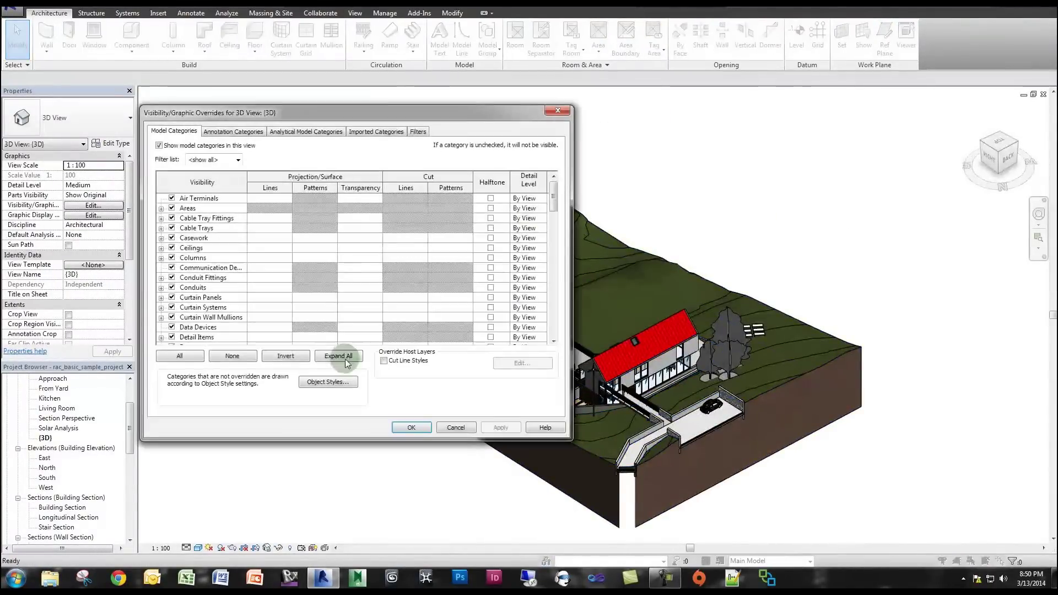
click(179, 356)
scroll(209, 290, down, 4)
scroll(209, 290, down, 4)
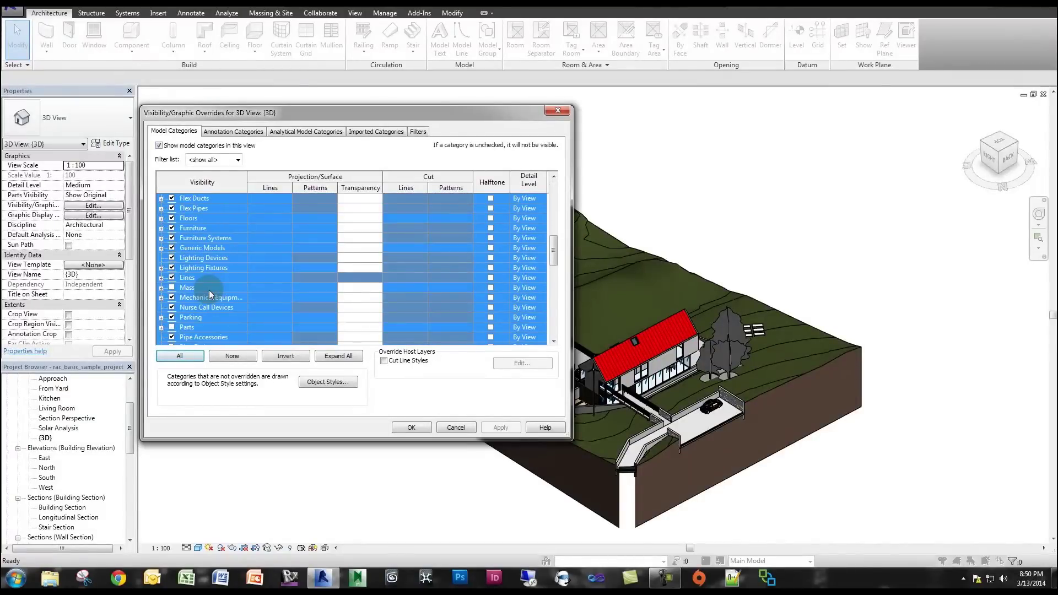
click(171, 337)
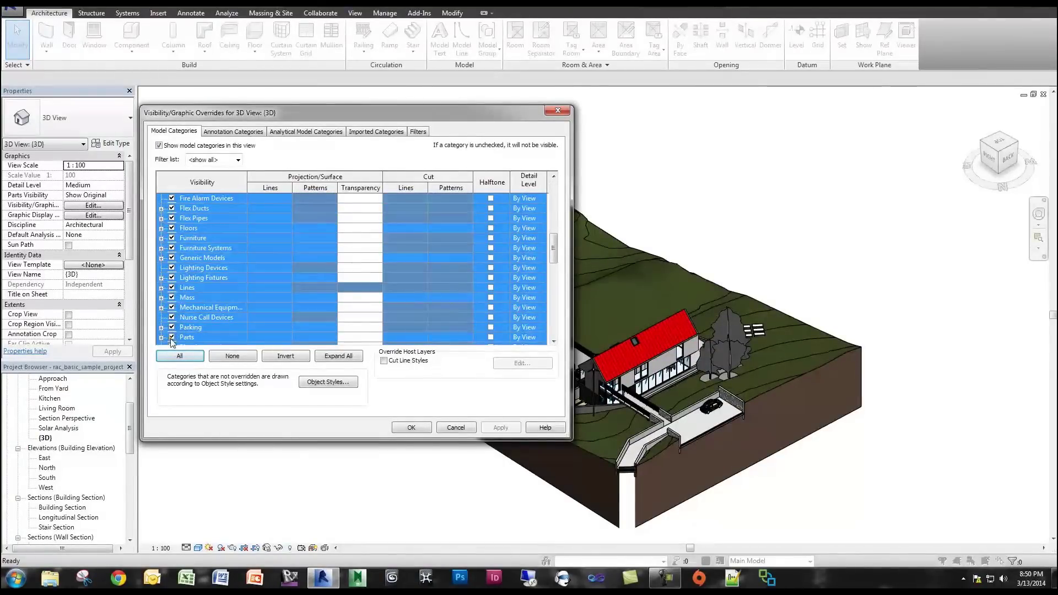
click(413, 429)
mouse_move(739, 428)
shift+middle_down()
mouse_move(569, 379)
mouse_move(337, 438)
shift+middle_up()
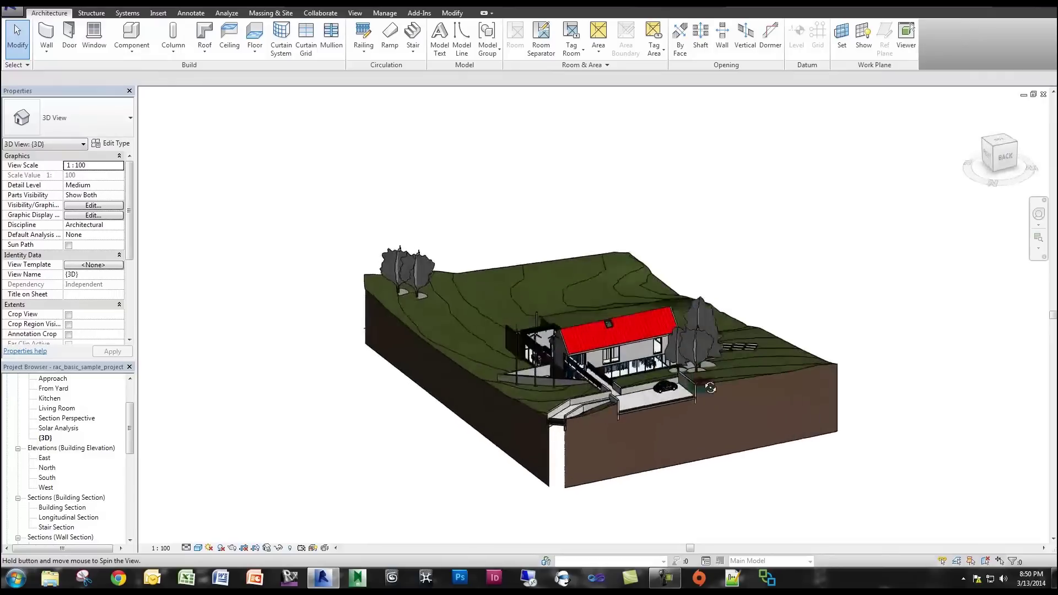
Duplicate the default {3D} view and rename the copy '3D View for Export'
right_click(48, 439)
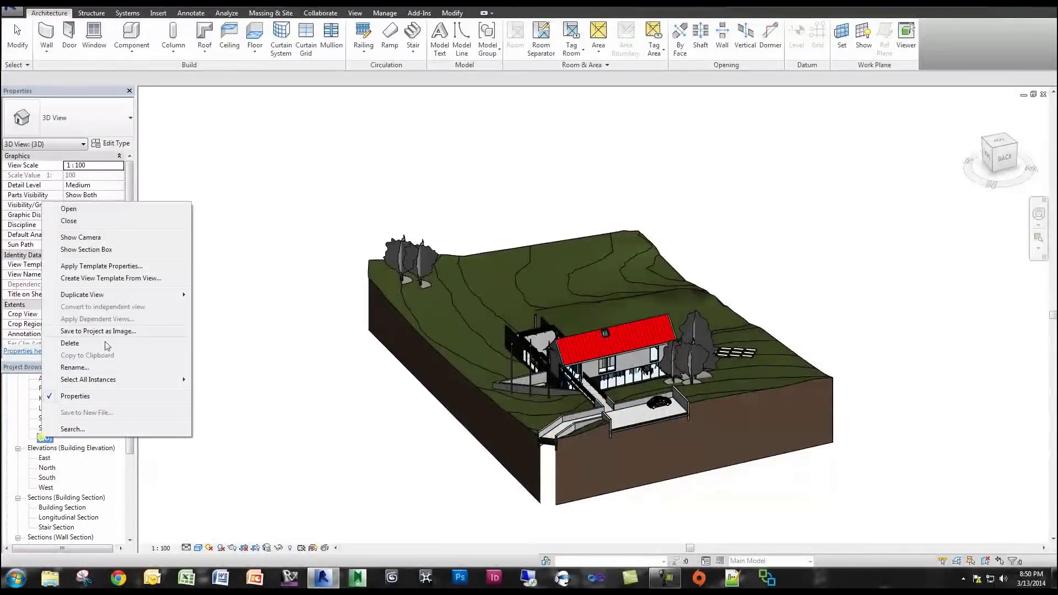
mouse_move(82, 294)
click(213, 304)
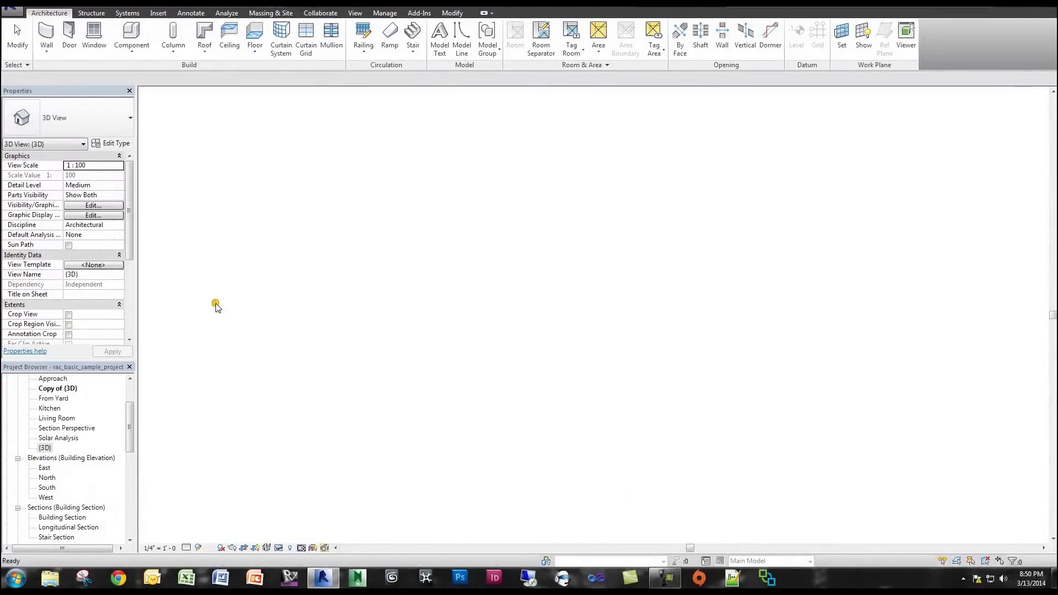
right_click(83, 388)
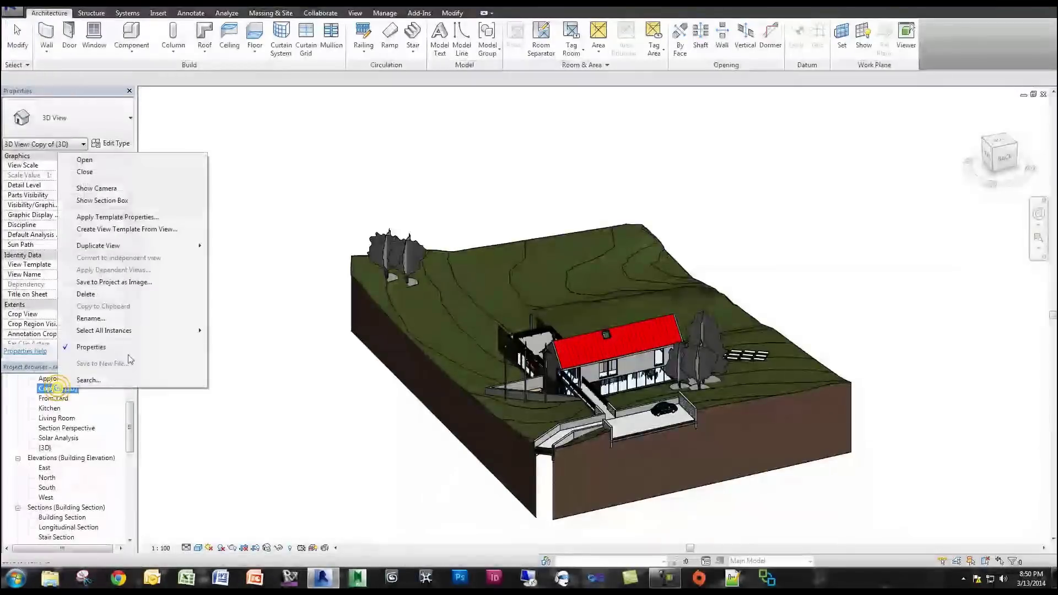
click(130, 318)
text(3D View for)
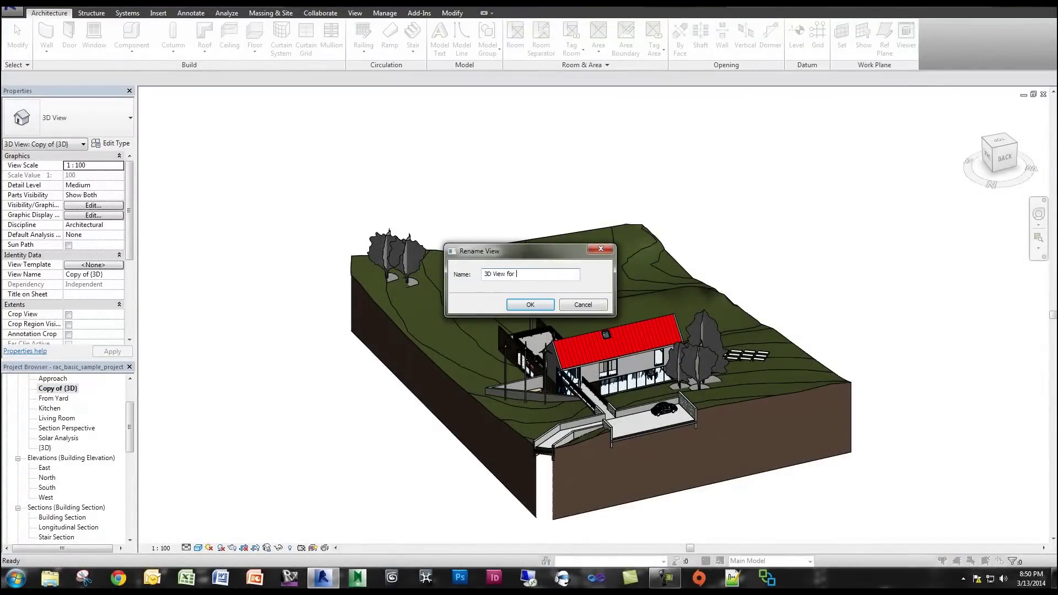
text(Export)
key(Return)
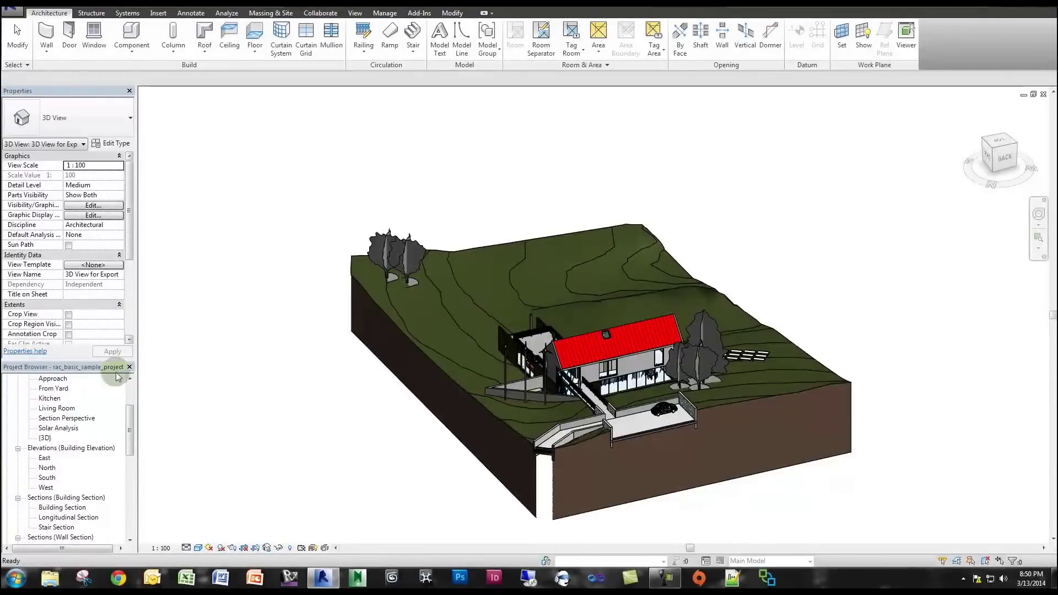
scroll(130, 413, up, 3)
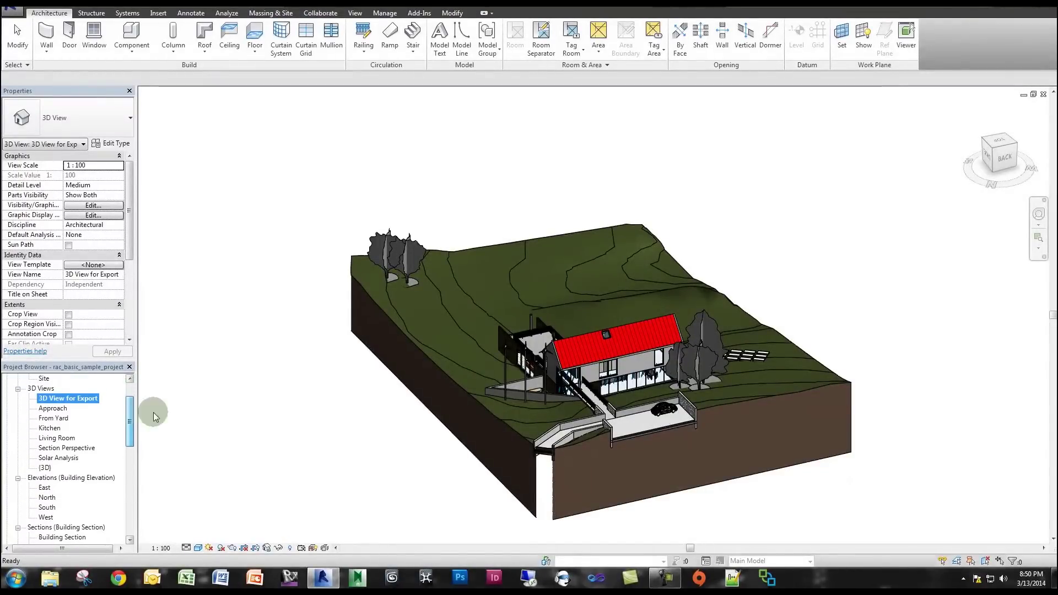
Set the 3D View for Export's detail level to Fine
click(213, 416)
click(187, 547)
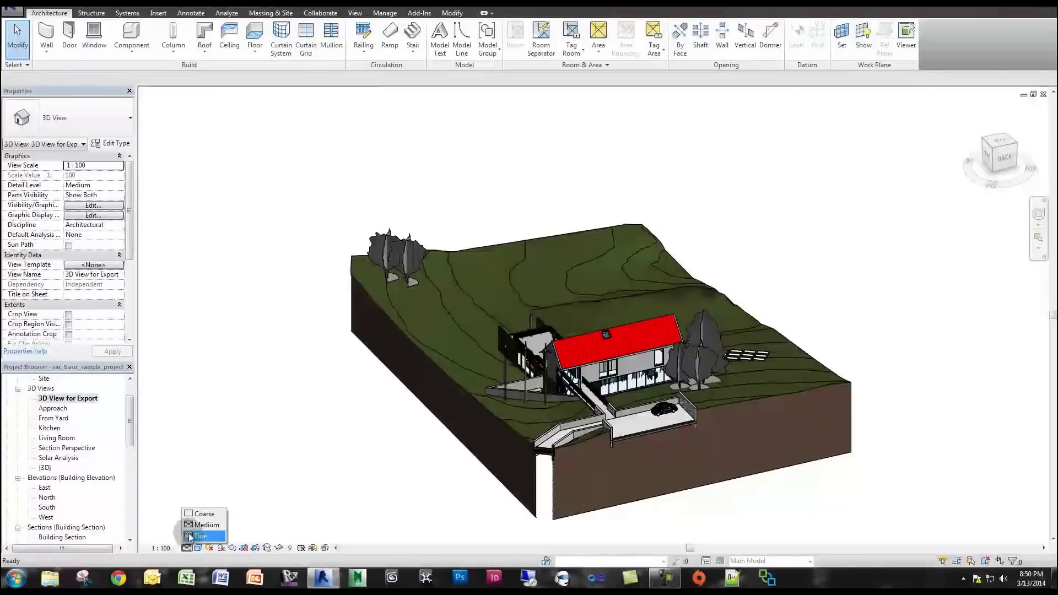
click(200, 537)
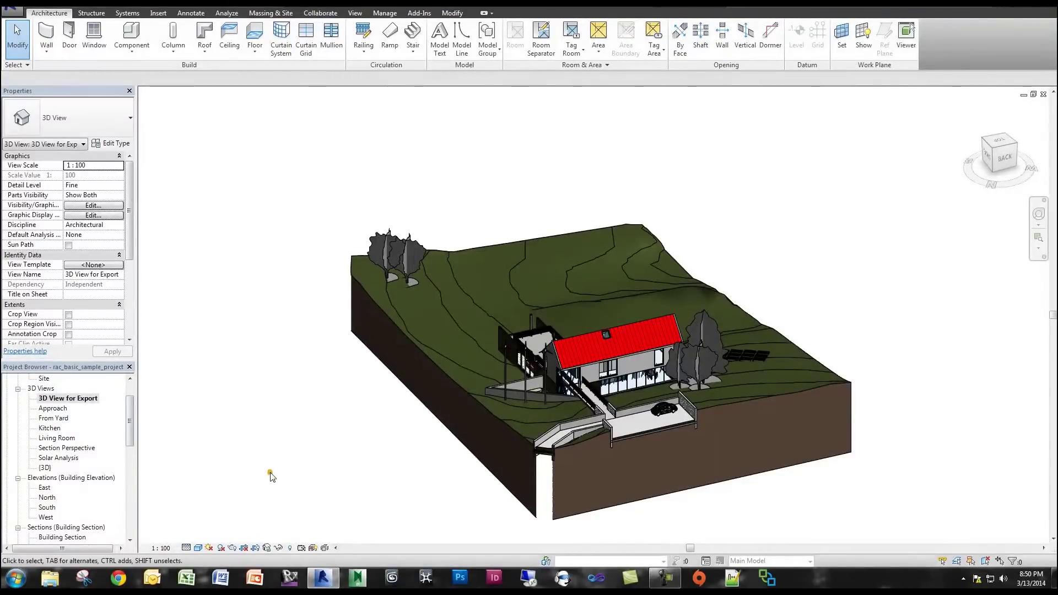
drag(130, 417, 131, 511)
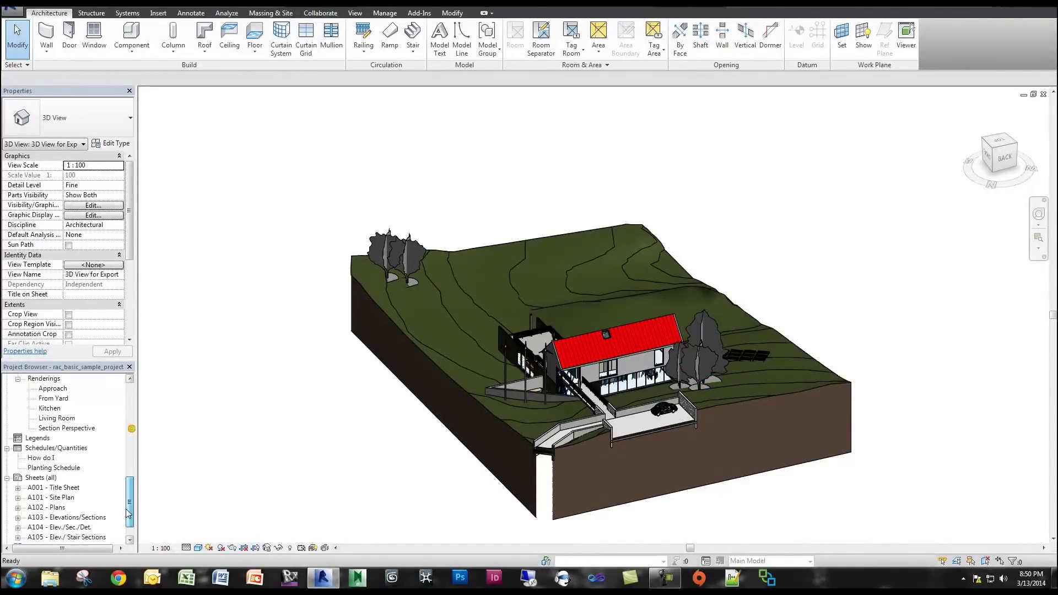
right_click(50, 447)
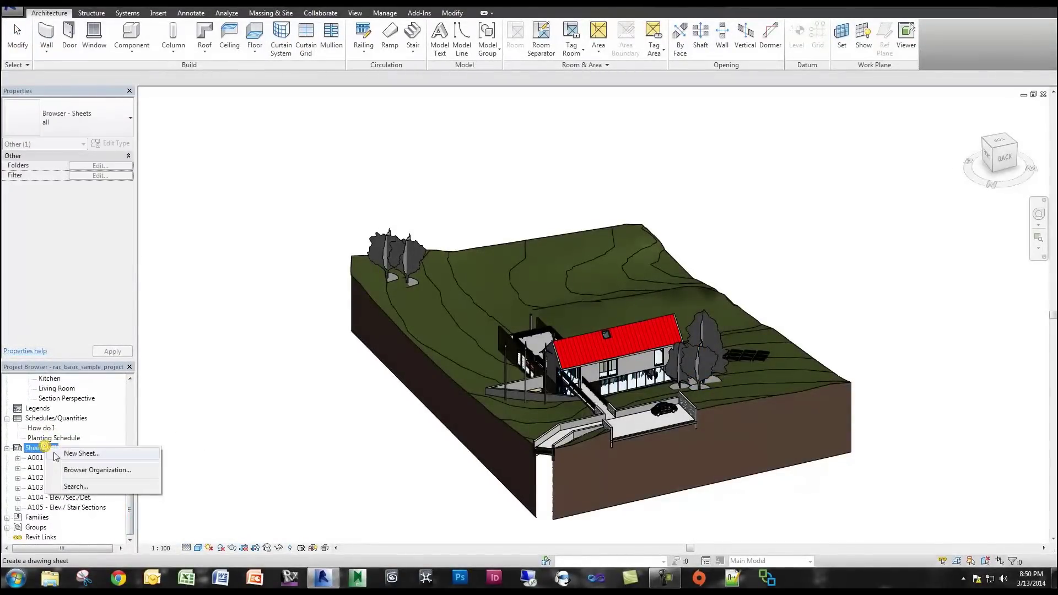
Create a new sheet with no titleblock (None)
click(74, 451)
click(435, 184)
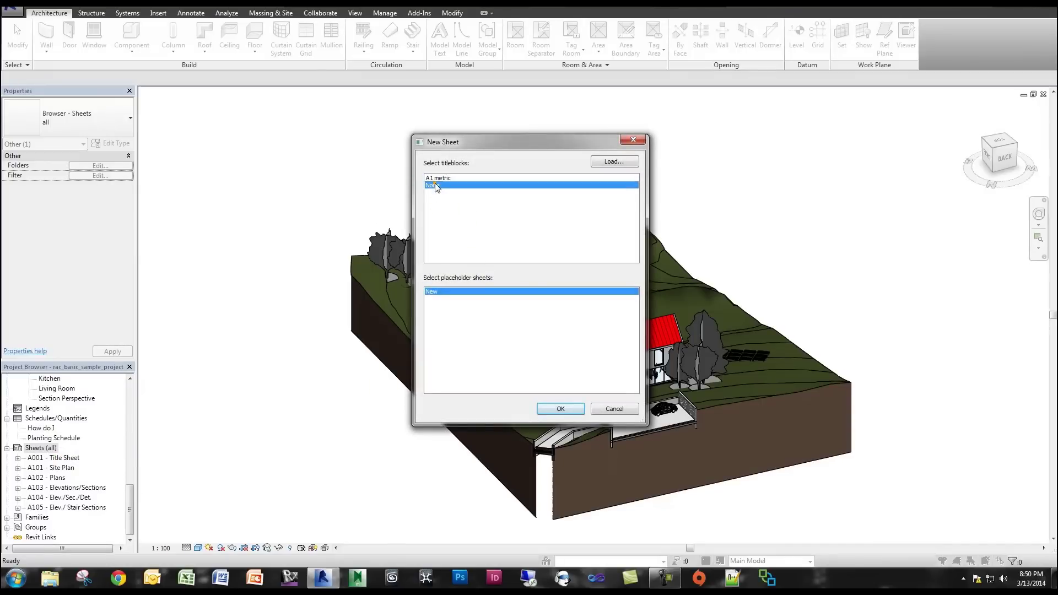
click(556, 409)
Uncheck Appears In Sheet List for sheet A002 - Unnamed and apply
click(54, 468)
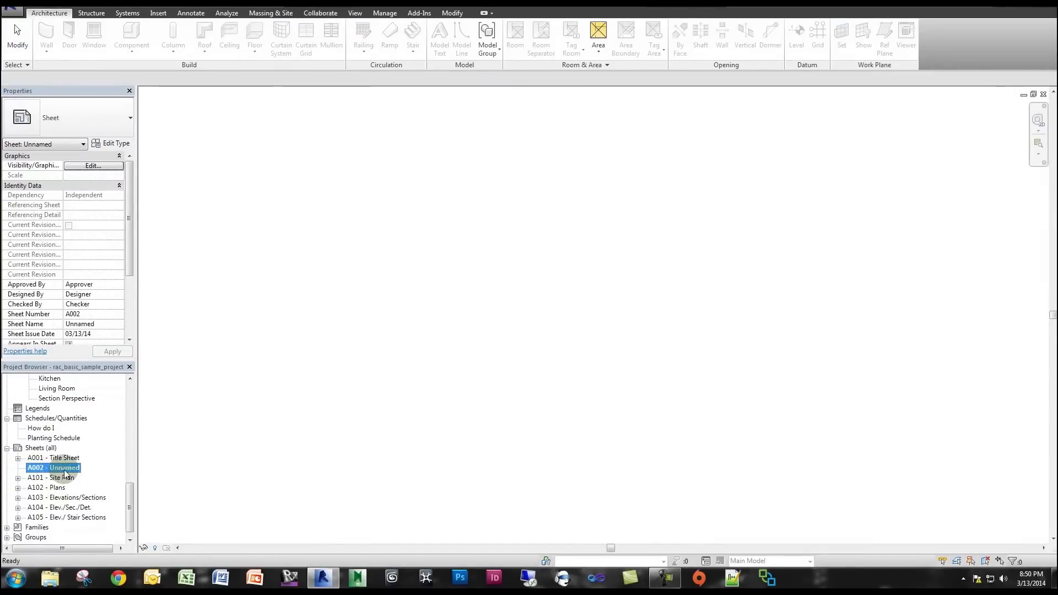
right_click(65, 471)
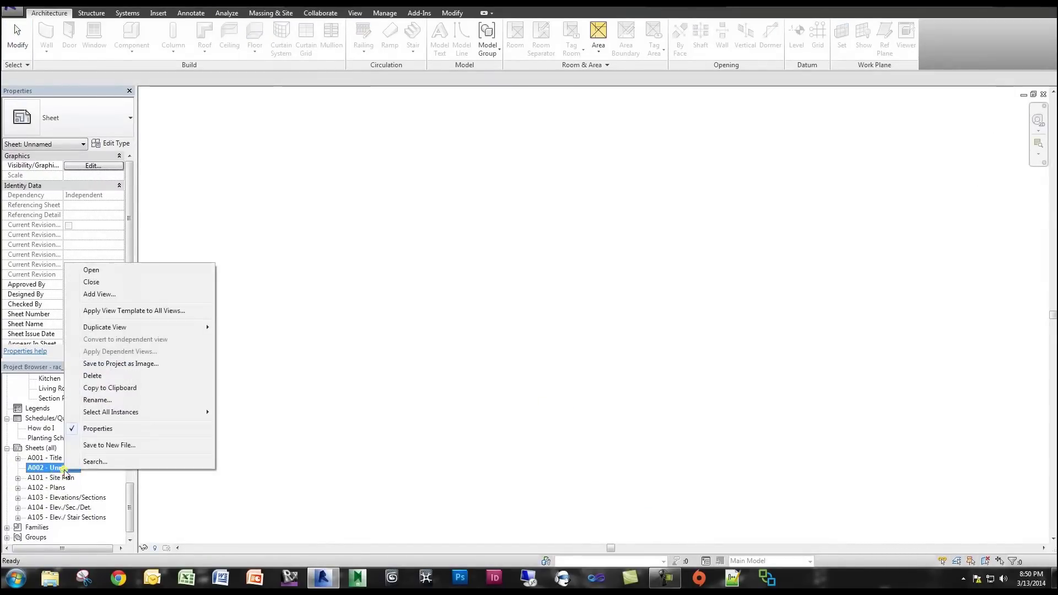
click(128, 501)
scroll(128, 280, down, 3)
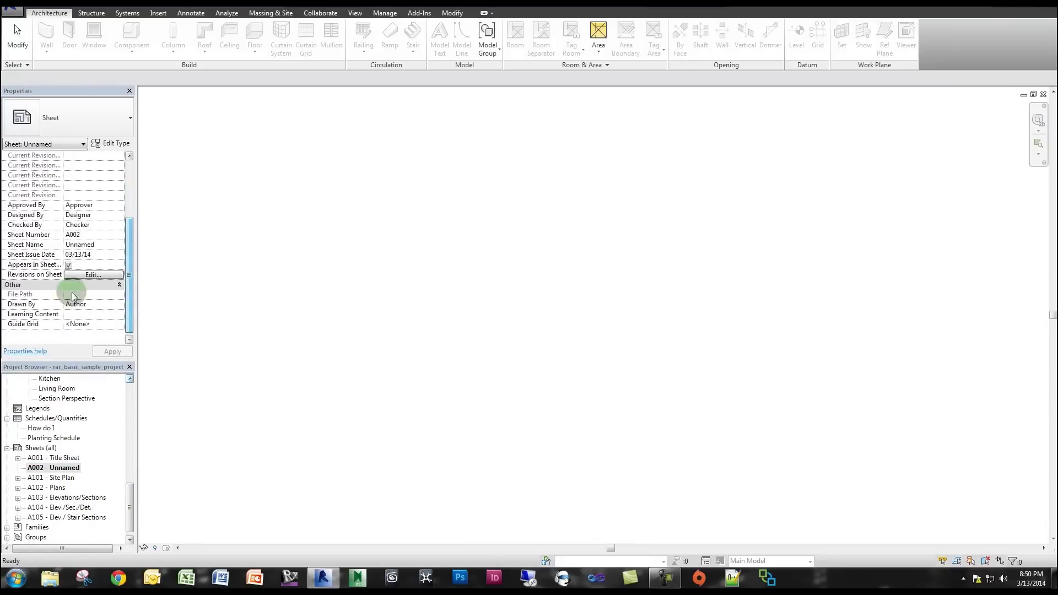
click(70, 266)
click(105, 352)
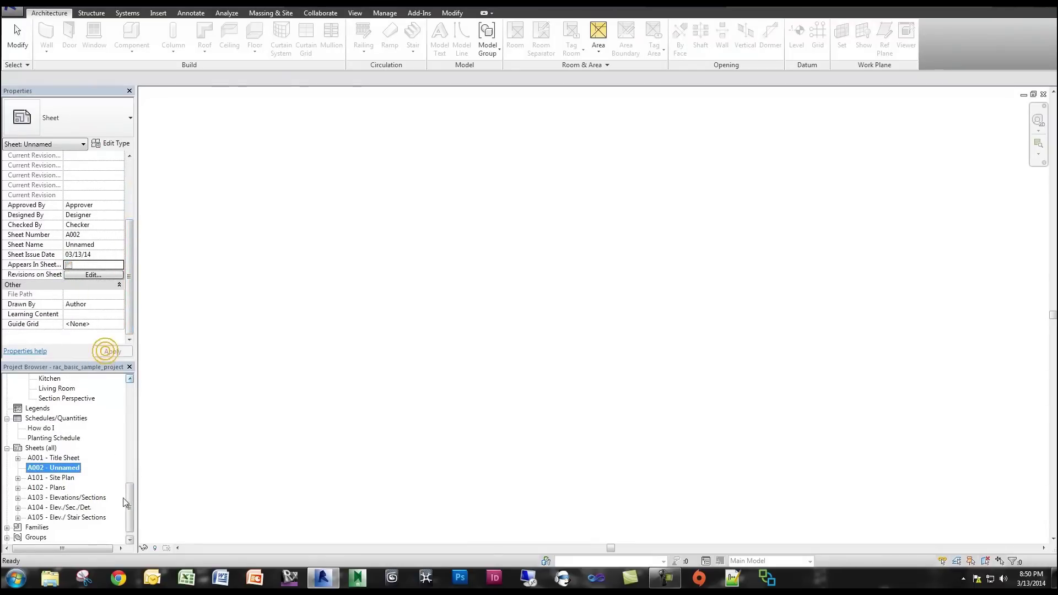
drag(128, 502, 130, 386)
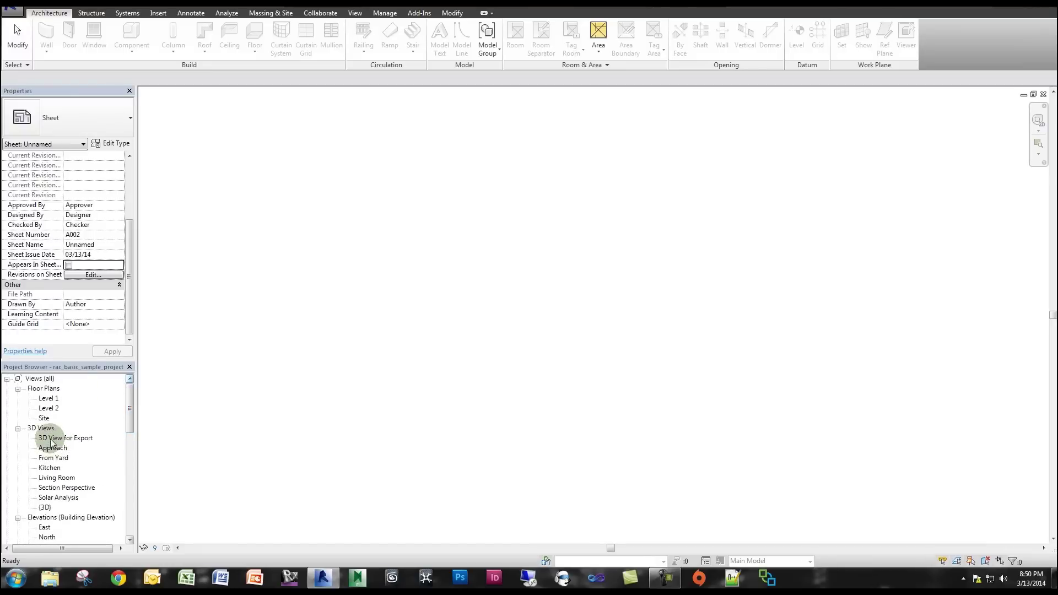
Place 3D View for Export as a viewport on sheet A002 and zoom to fit
drag(52, 443, 509, 397)
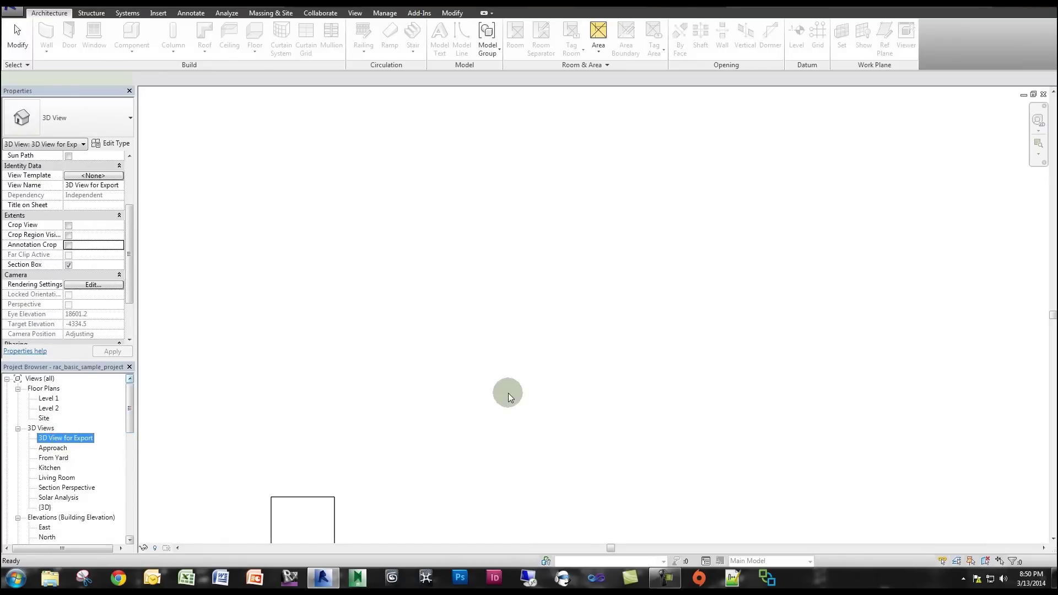
click(515, 361)
click(522, 419)
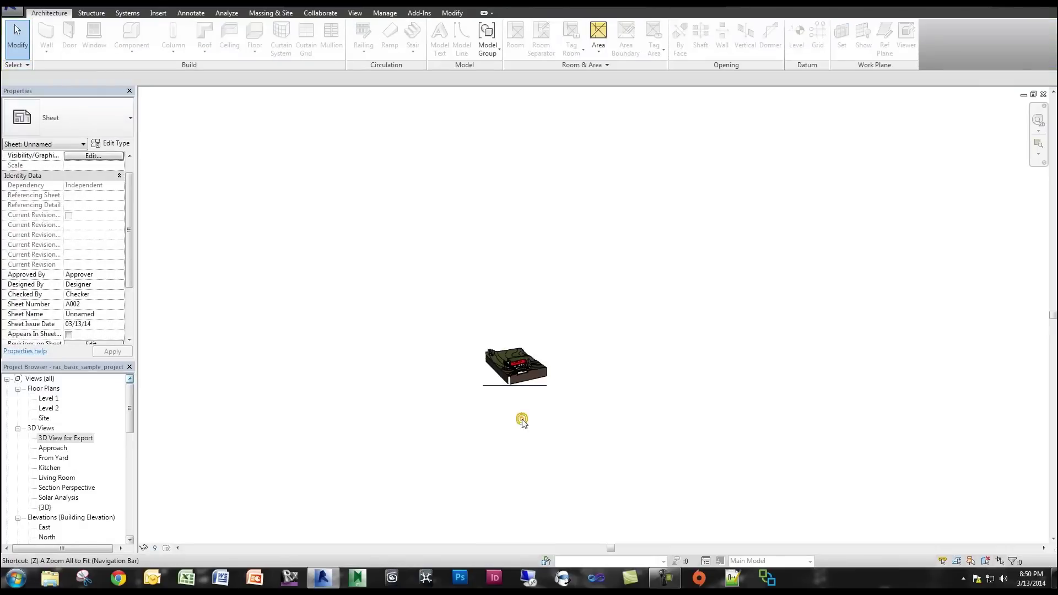
key(a)
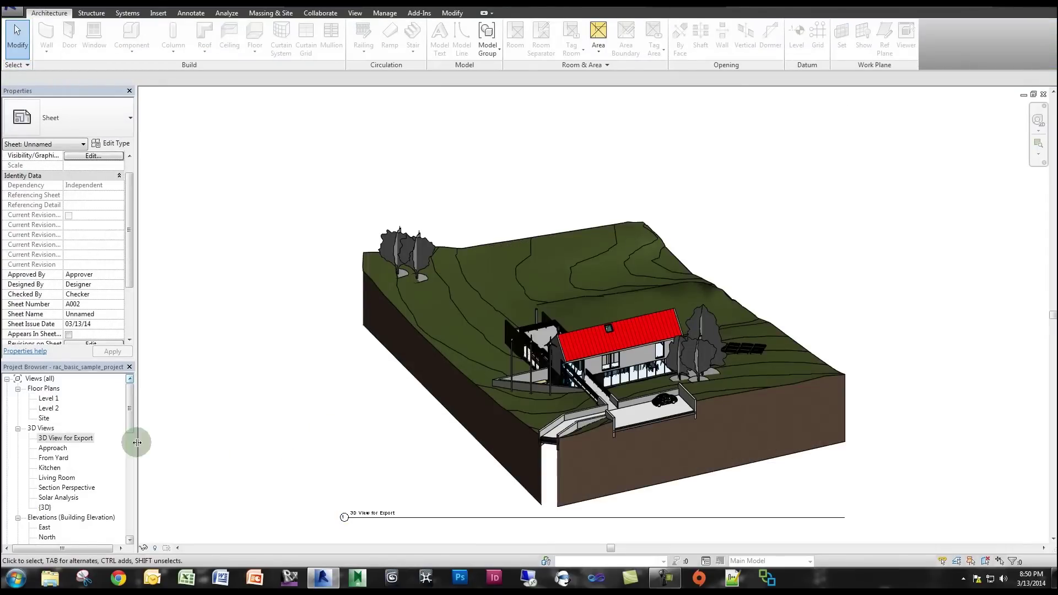
scroll(119, 406, down, 10)
click(92, 486)
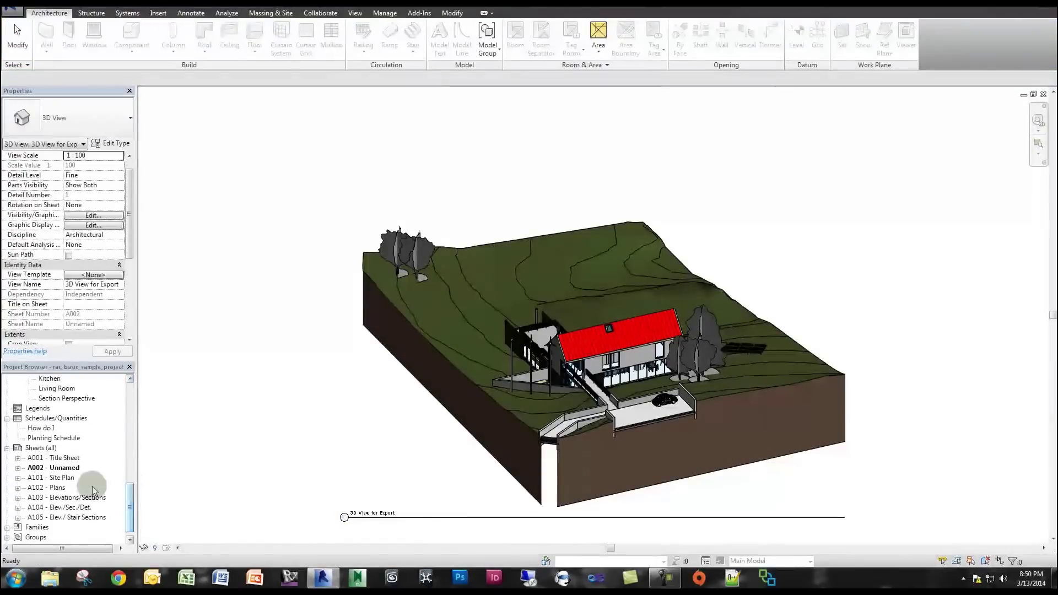
click(51, 467)
right_click(50, 469)
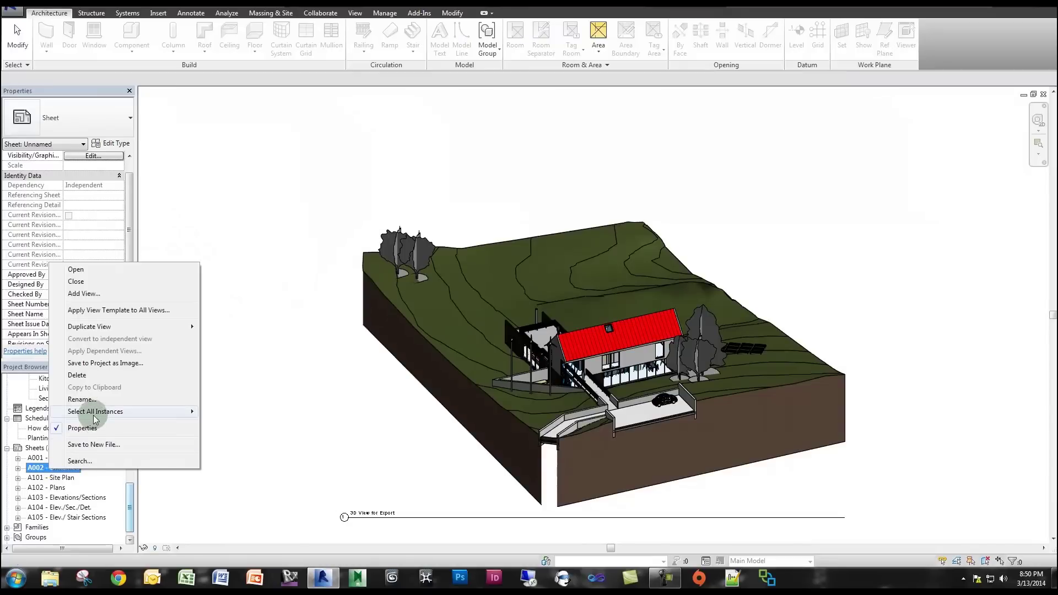
Save sheet A002 to a new project file named 'Test' on the Desktop
click(121, 367)
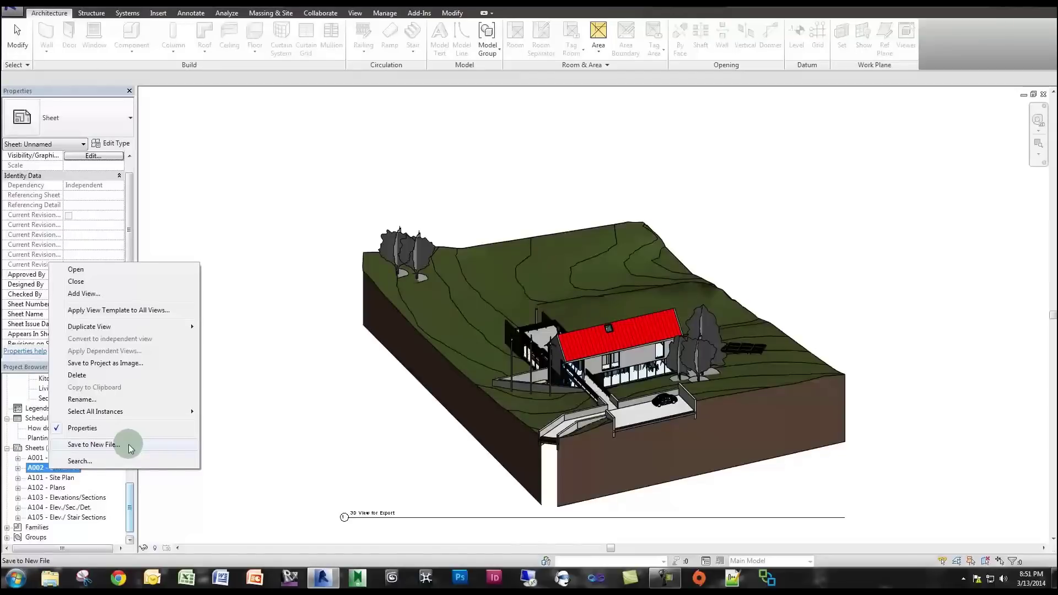
click(128, 444)
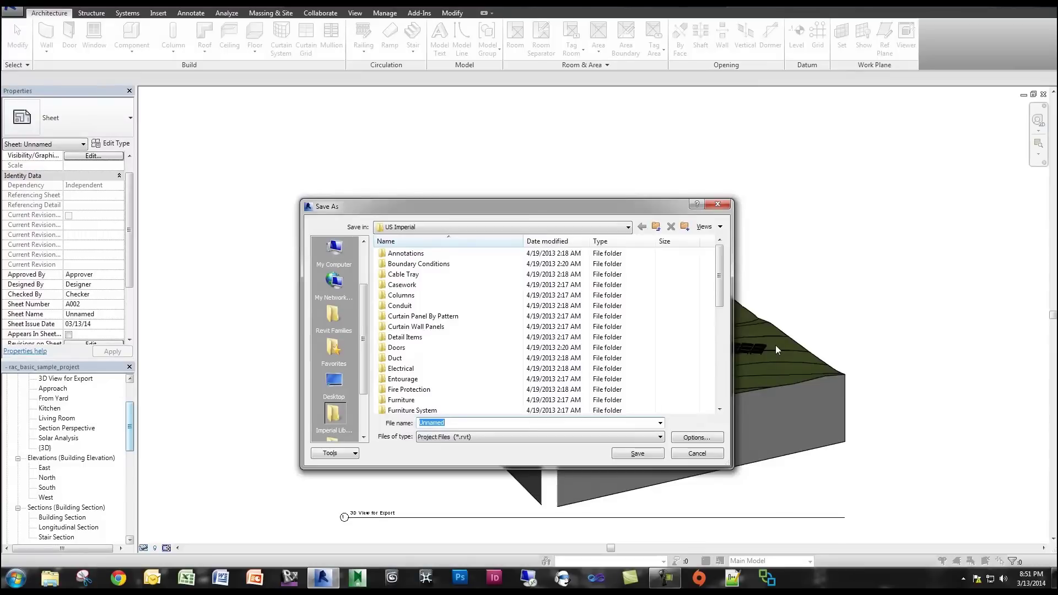
click(318, 383)
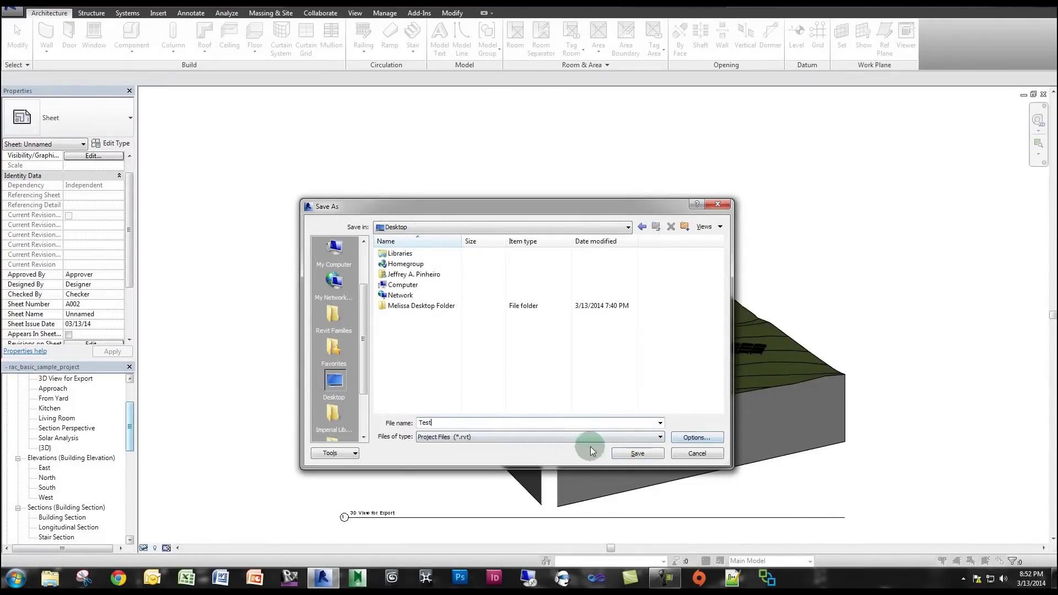
click(630, 451)
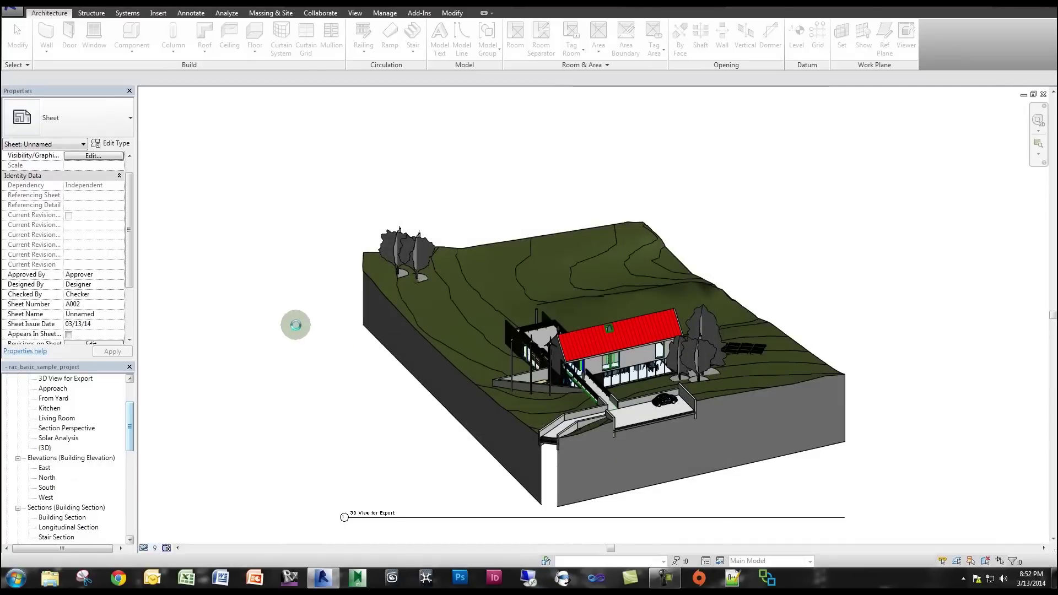
click(13, 9)
Open the 'Test' project file from the Desktop
click(28, 70)
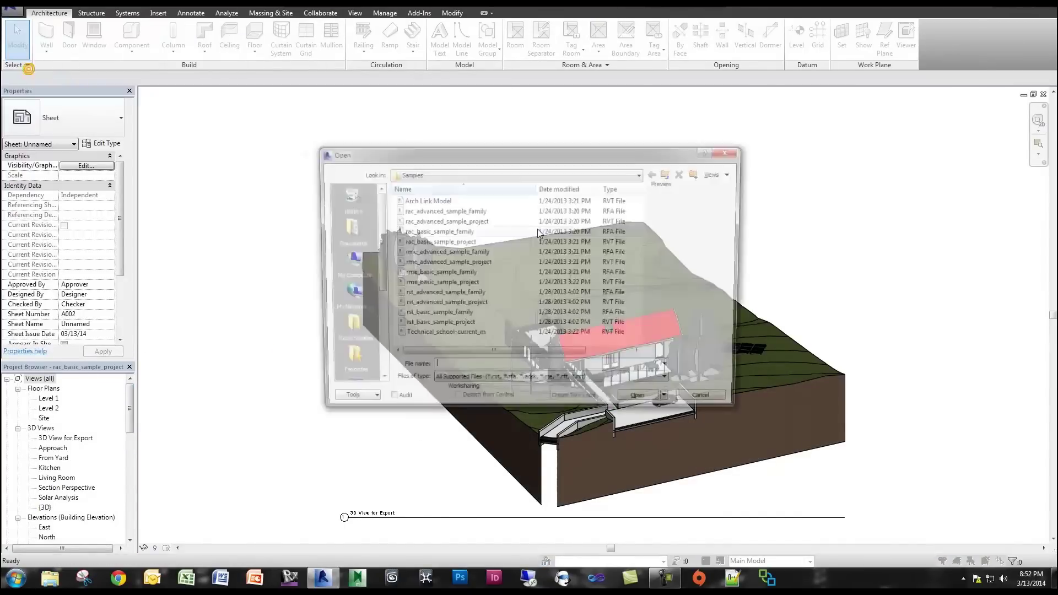
scroll(349, 276, down, 2)
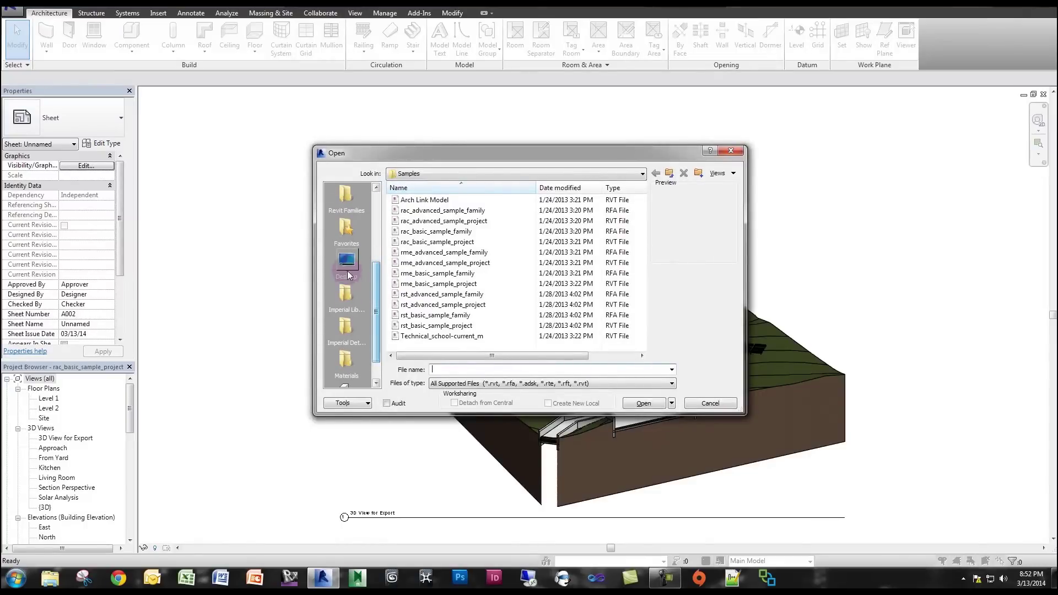
click(348, 276)
click(406, 263)
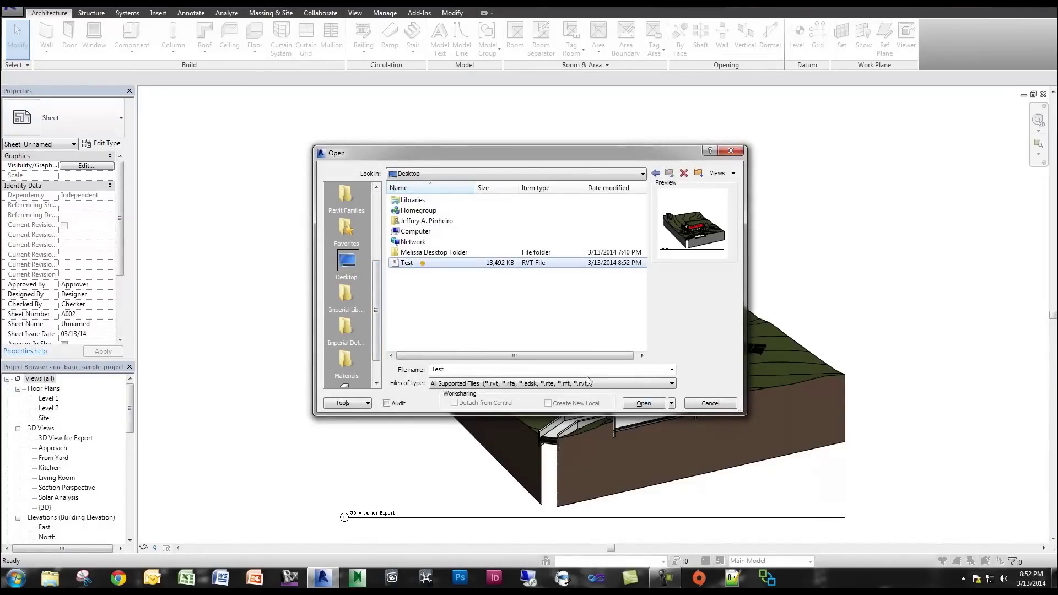
click(644, 403)
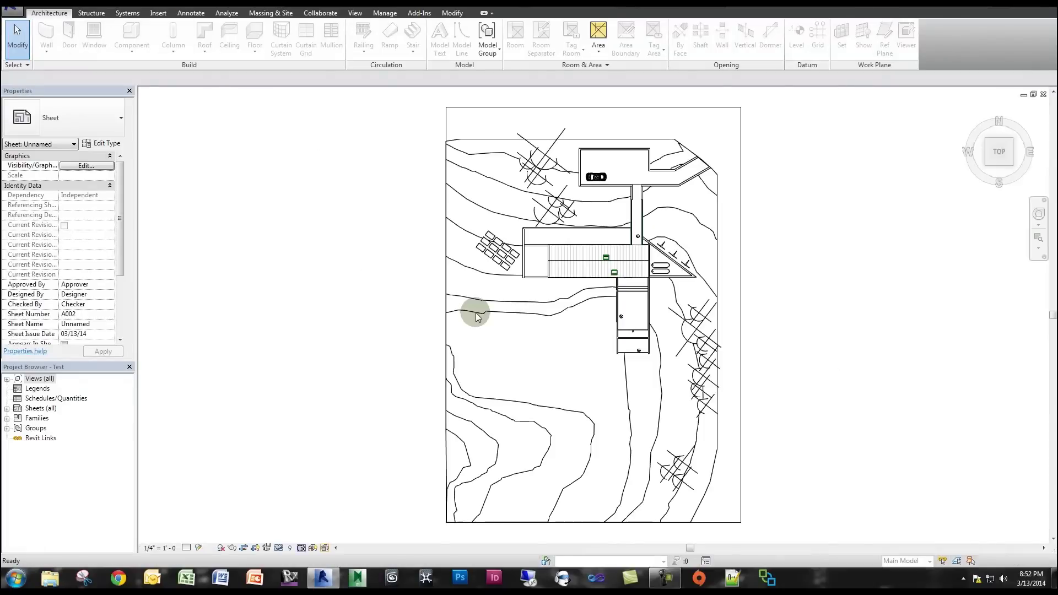
Orbit the site, then open Test's Level 2 plan and its 3D View for Export
mouse_move(643, 367)
shift+middle_down()
mouse_move(523, 206)
mouse_move(579, 273)
shift+middle_up()
mouse_move(732, 324)
shift+middle_down()
mouse_move(508, 284)
mouse_move(669, 307)
mouse_move(731, 330)
shift+middle_up()
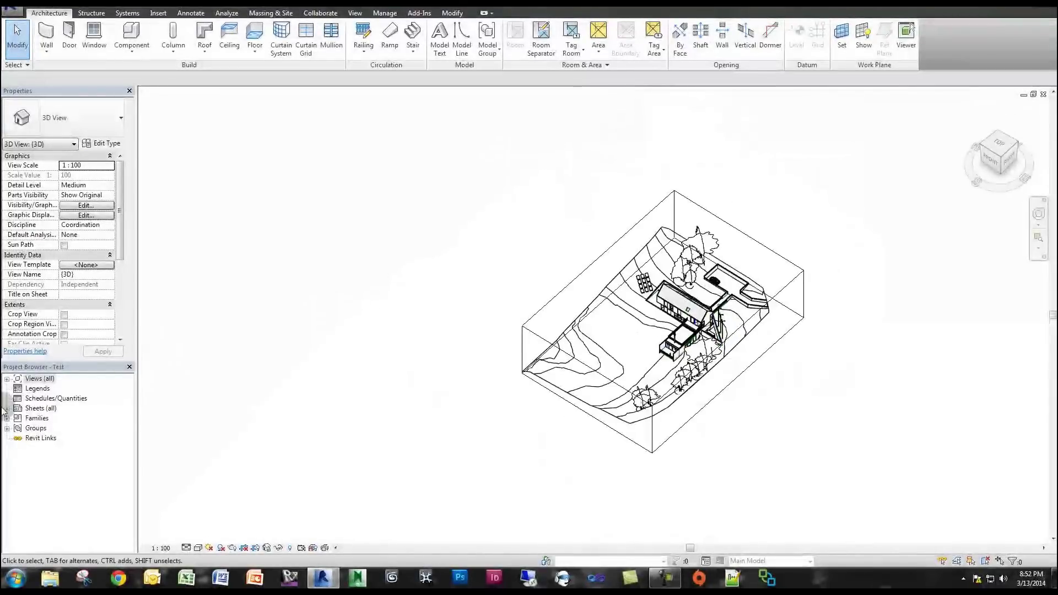
double_click(16, 379)
click(18, 389)
double_click(48, 399)
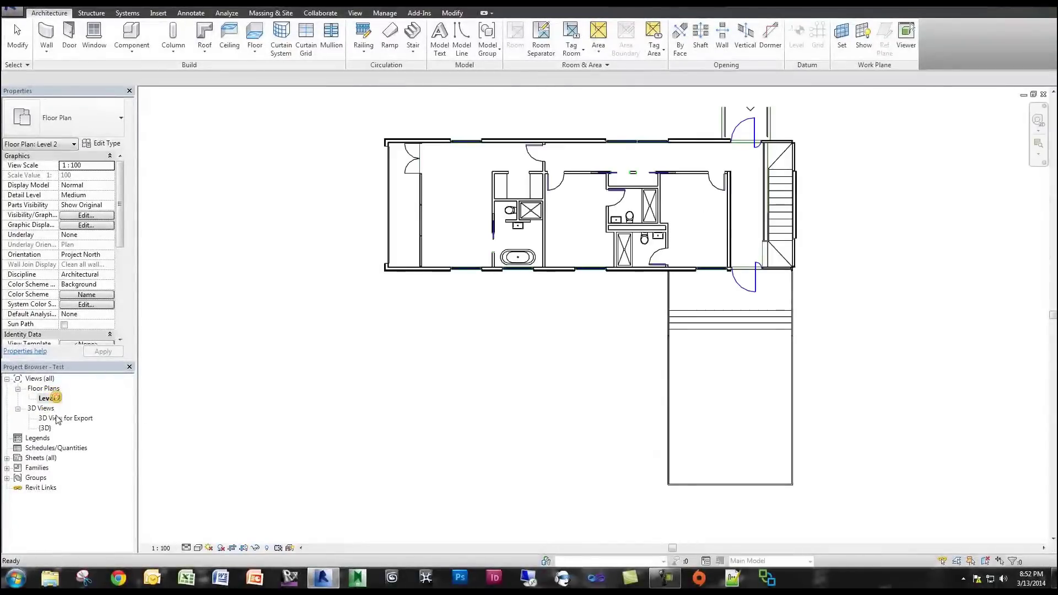
double_click(59, 419)
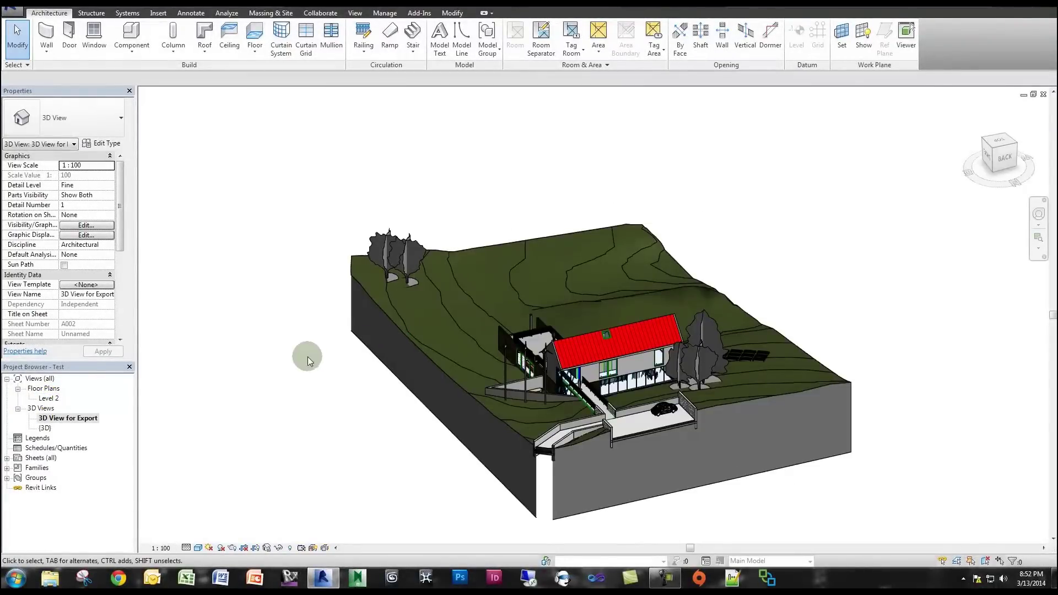
Orbit 3D View for Export to a new angle on the red-roofed house
mouse_move(694, 384)
shift+middle_down()
mouse_move(663, 406)
mouse_move(556, 371)
mouse_move(590, 397)
shift+middle_up()
scroll(555, 371, up, 5)
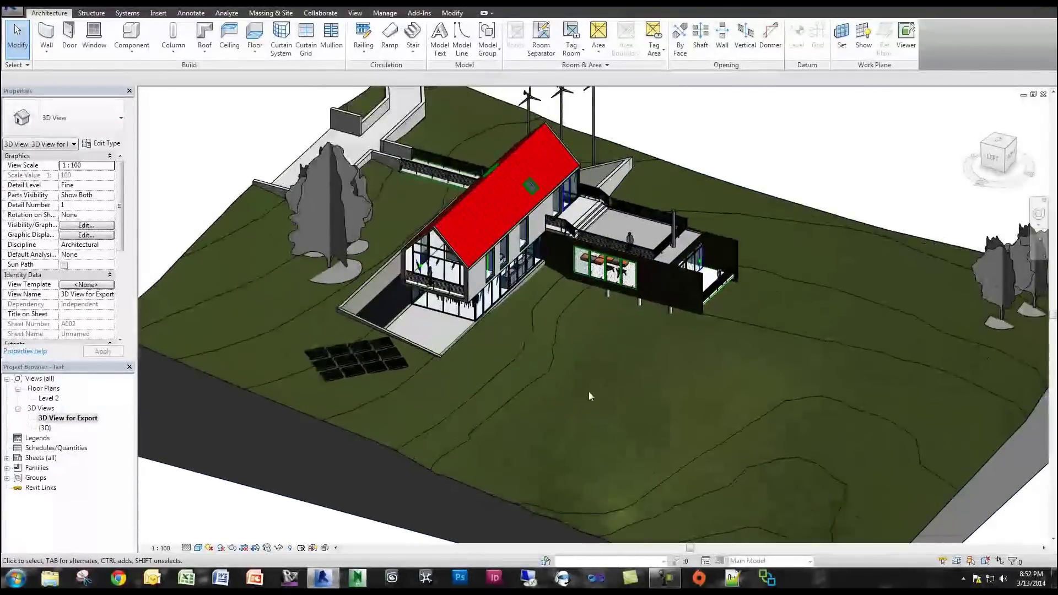